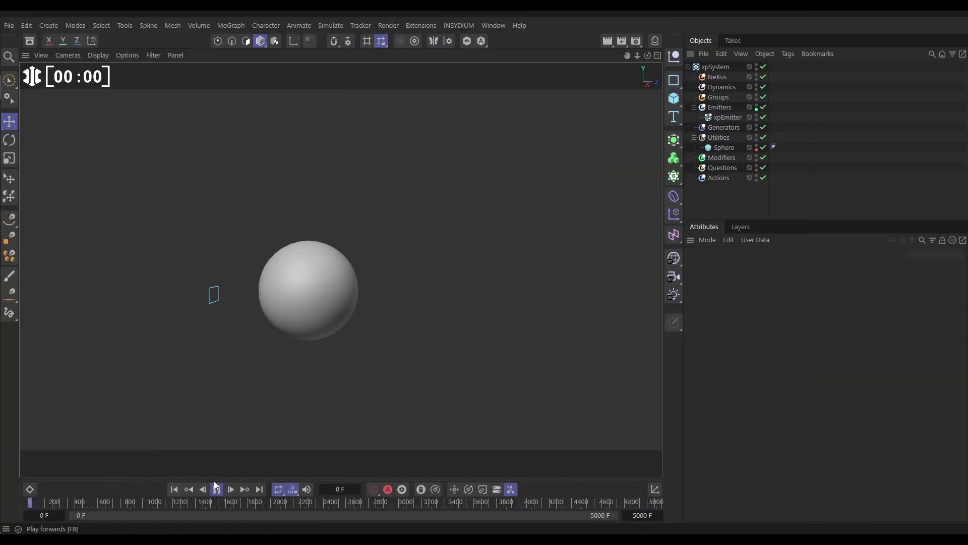
Step: Play the particle animation briefly, then stop it and orbit the view slightly
left_click(216, 487)
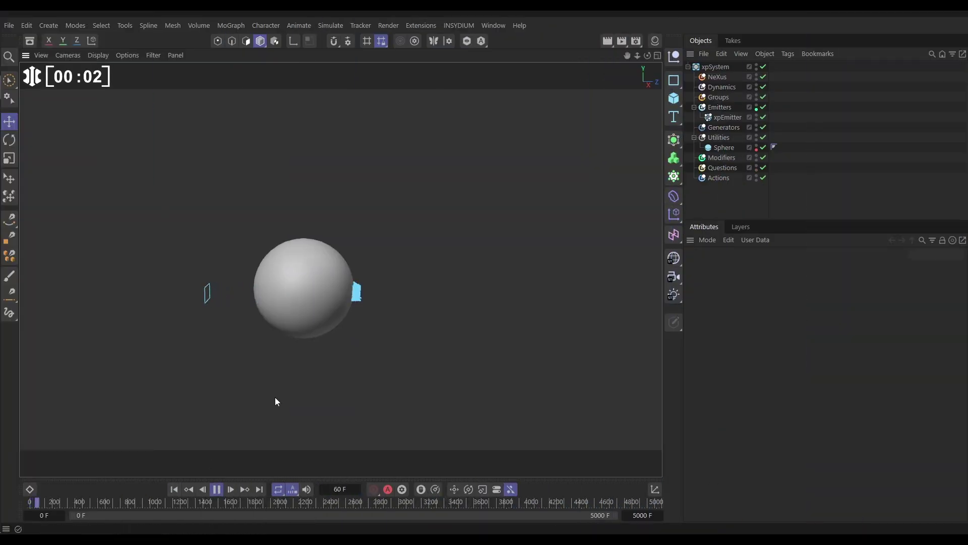
left_click(216, 489)
left_click_drag(289, 309, 289, 322, "alt")
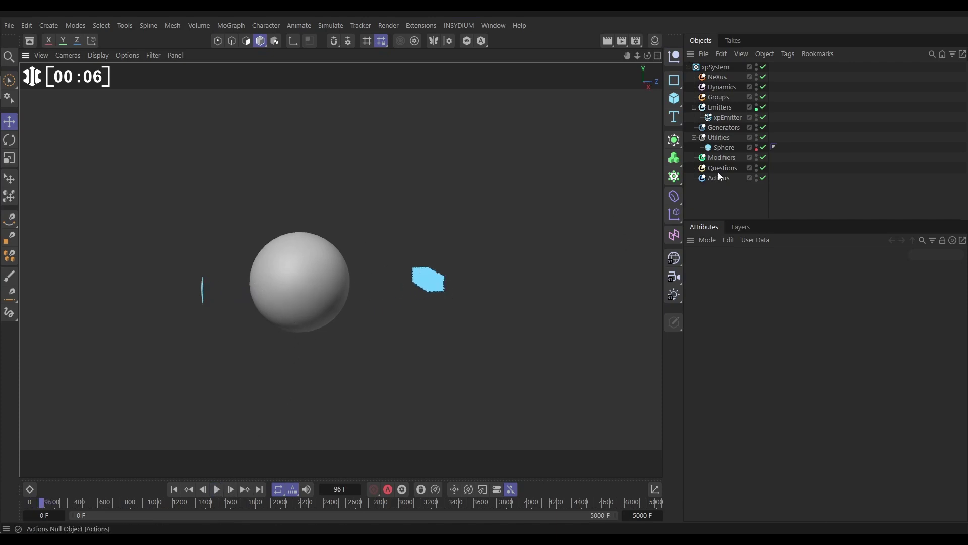
Step: Add an xpFollowSurface modifier with the Sphere as its target surface
left_click(723, 157)
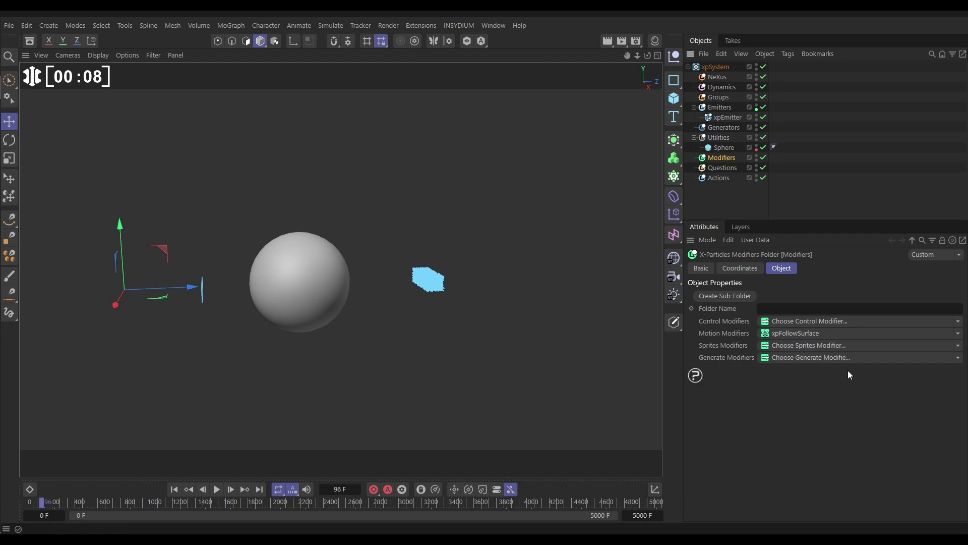
left_click(948, 333)
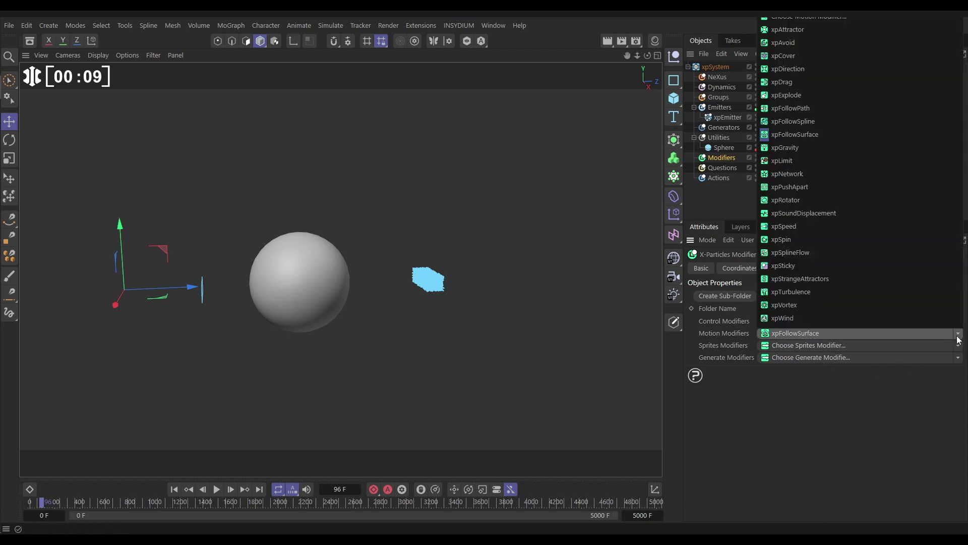
left_click(795, 136)
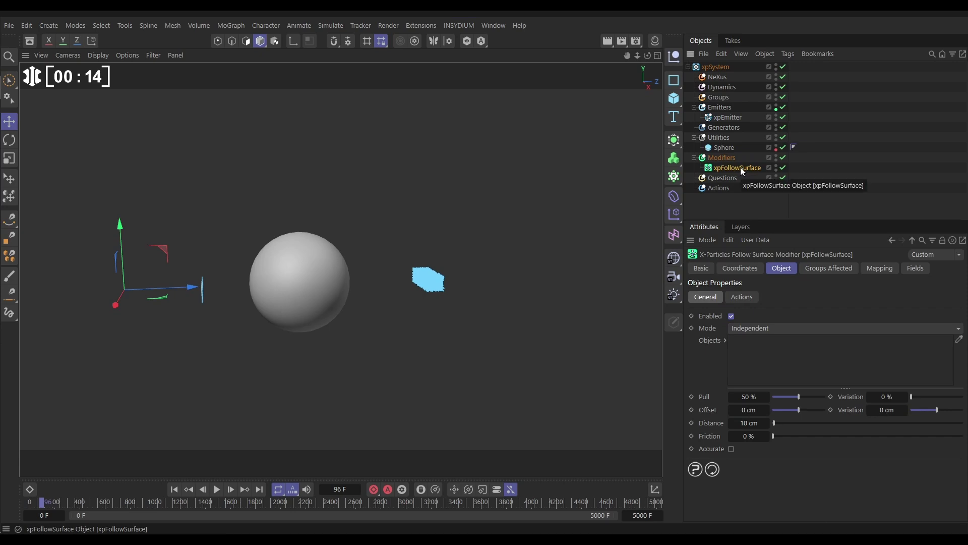
left_click_drag(725, 152, 781, 365)
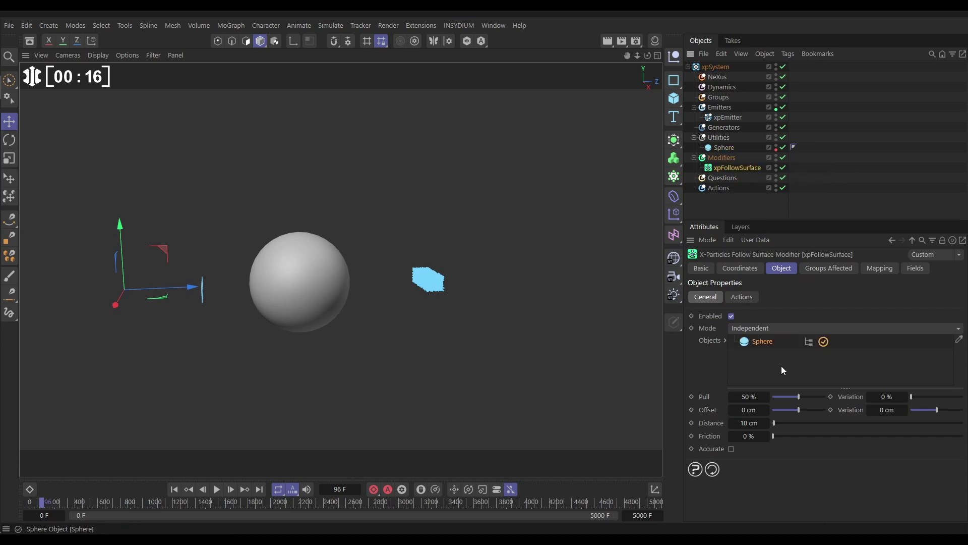
Step: Replay from frame 0 with the Sphere hidden to watch particles stream over its surface
left_click(174, 490)
left_click(216, 490)
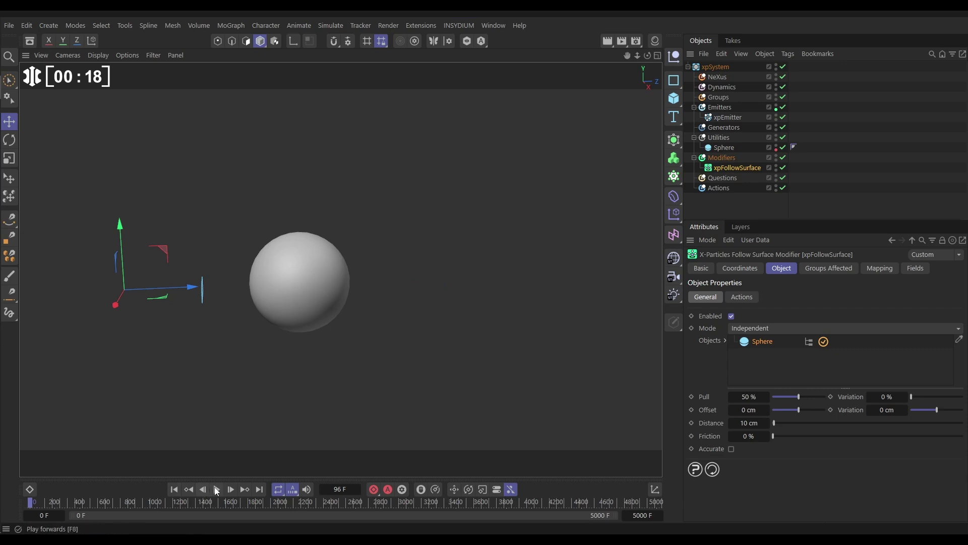
left_click(776, 145)
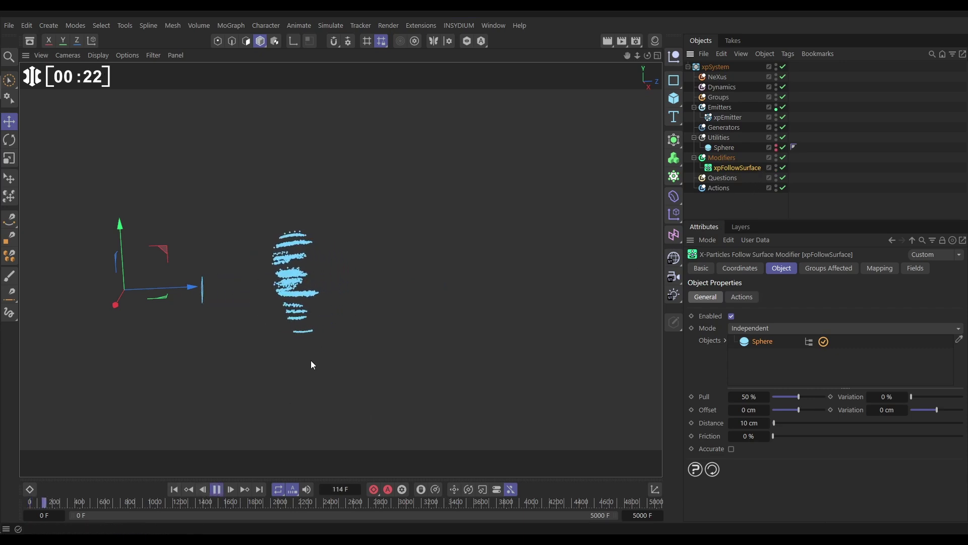
left_click_drag(287, 338, 269, 322, "alt")
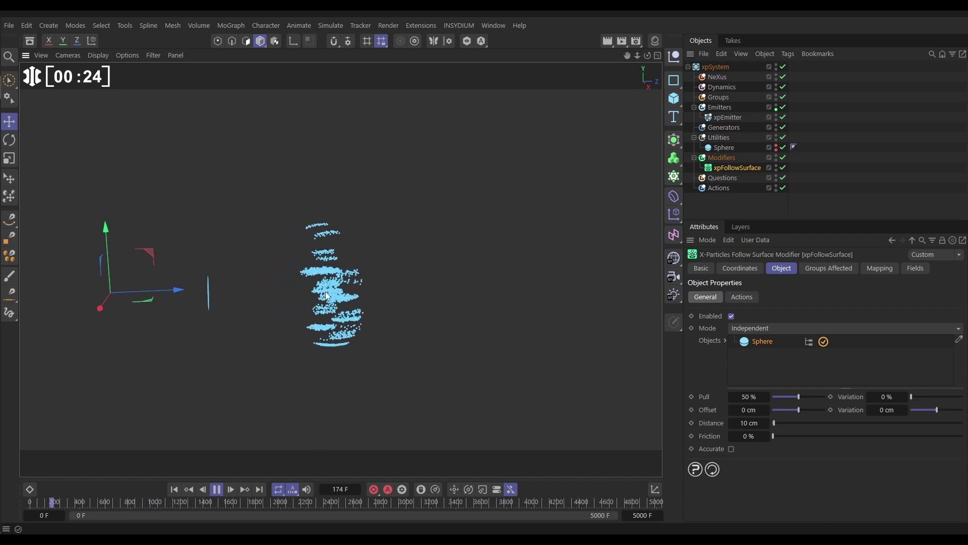
Step: Add an nxFluids modifier under NeXus using the SPH solver with 4 substeps
left_click(218, 488)
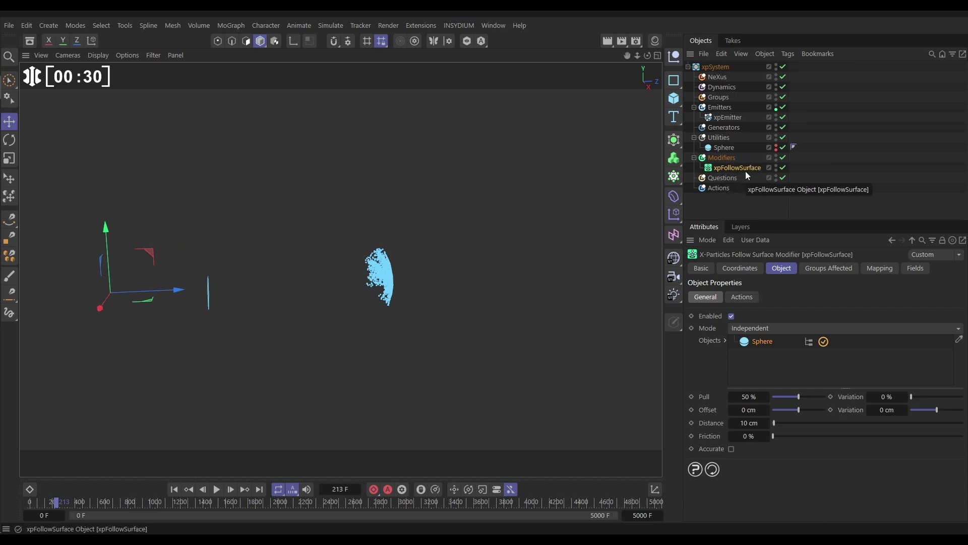
left_click(725, 81)
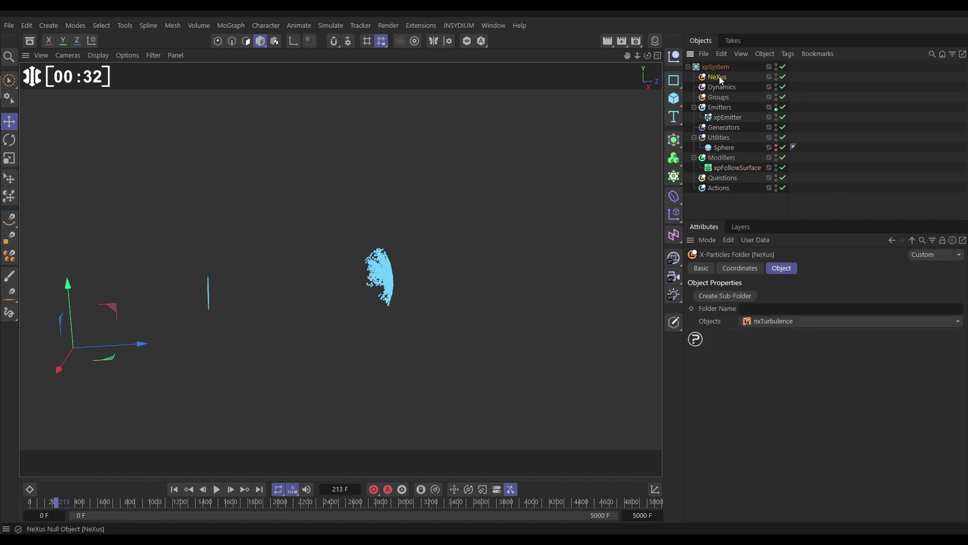
left_click(959, 323)
left_click(758, 241)
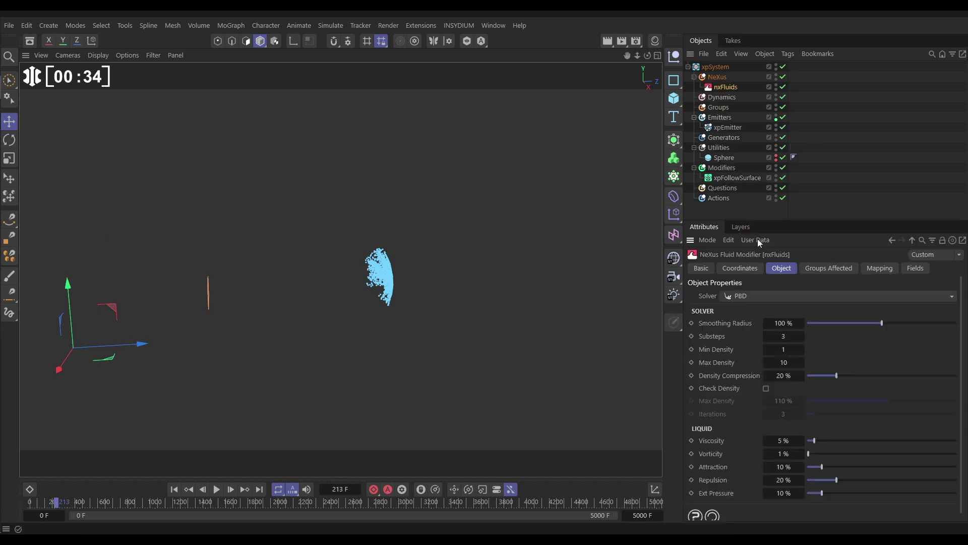
left_click(755, 295)
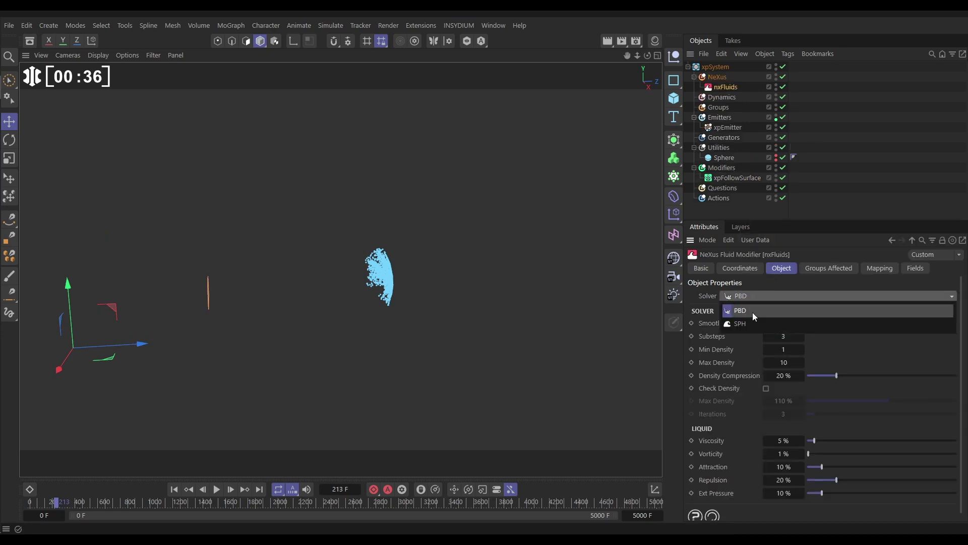
left_click(737, 324)
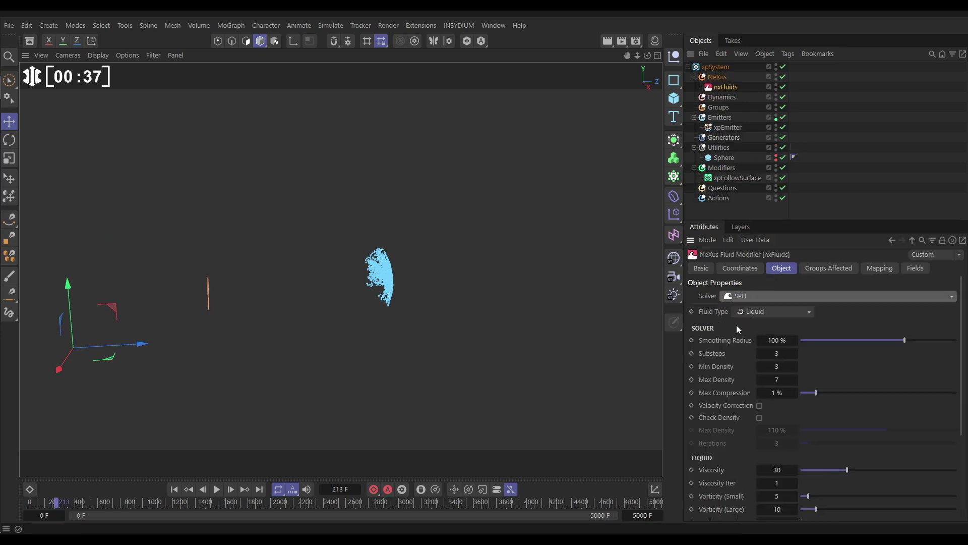
left_click(796, 353)
Step: Replay the fluid simulation from the start, stopping at frame 157
left_click(174, 489)
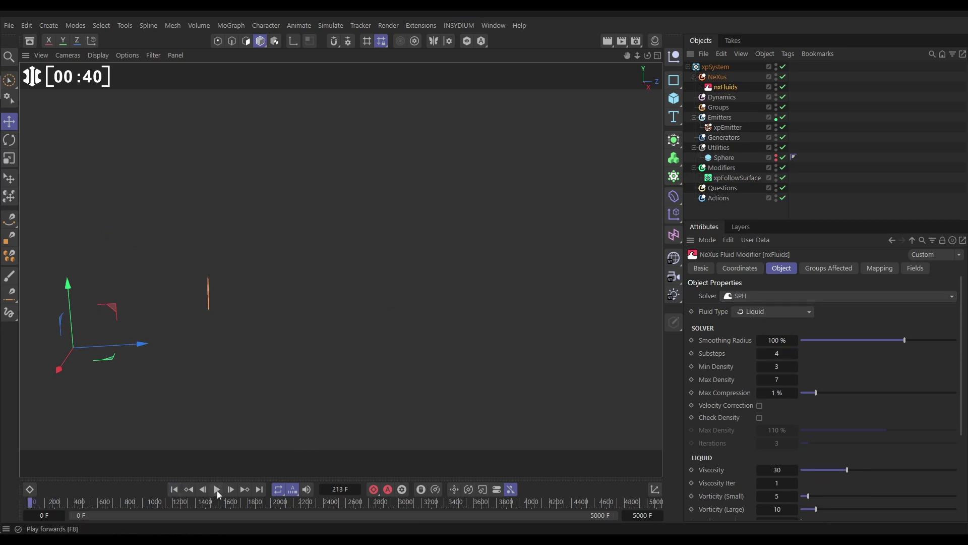
left_click(217, 489)
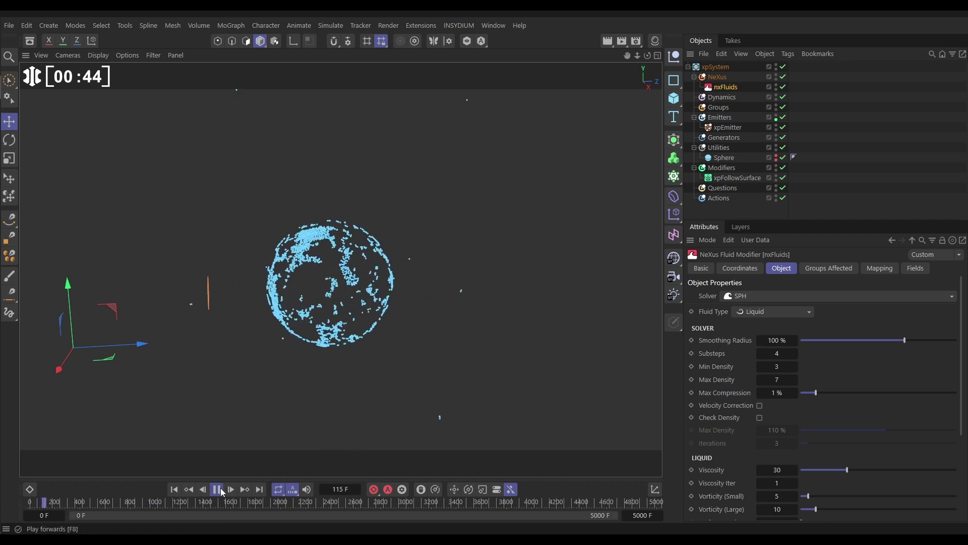
left_click(217, 489)
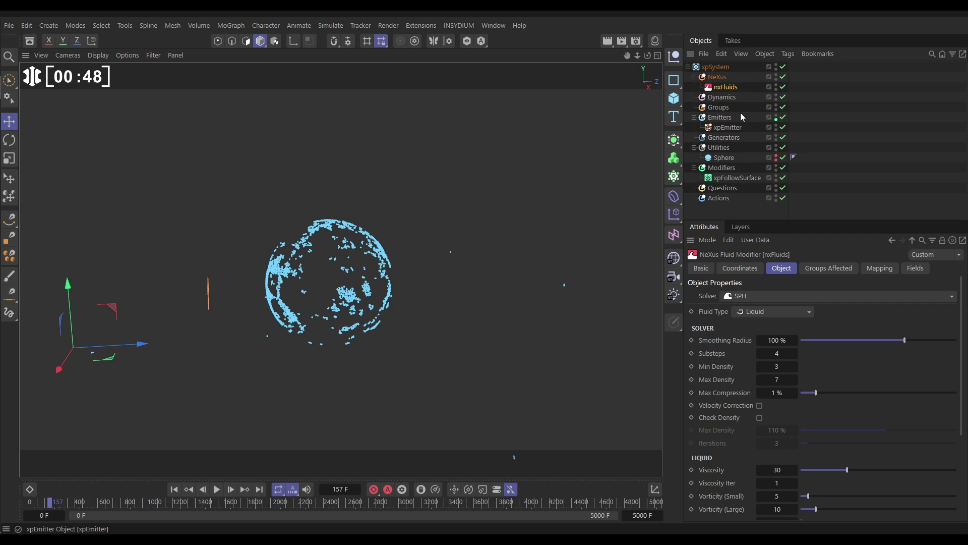
Step: Add an nxTurbulence modifier with VoroNoise, Strength 100 and Scale 178%, and replay from frame 0
left_click(717, 77)
left_click(958, 322)
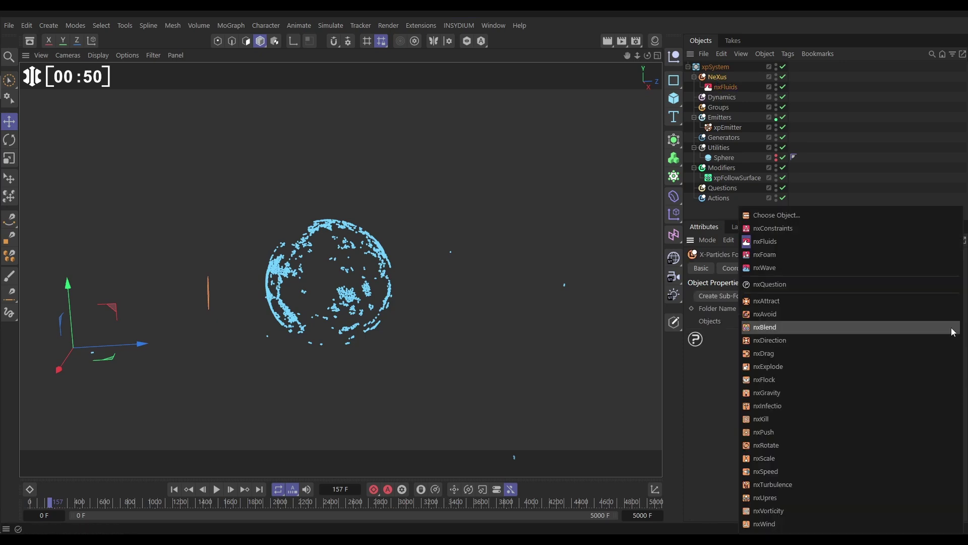
left_click(787, 487)
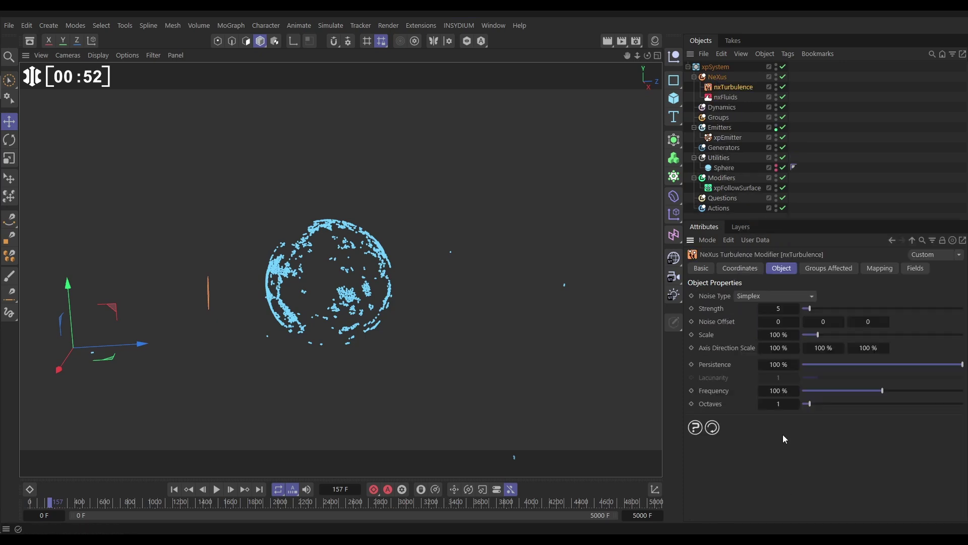
left_click(735, 297)
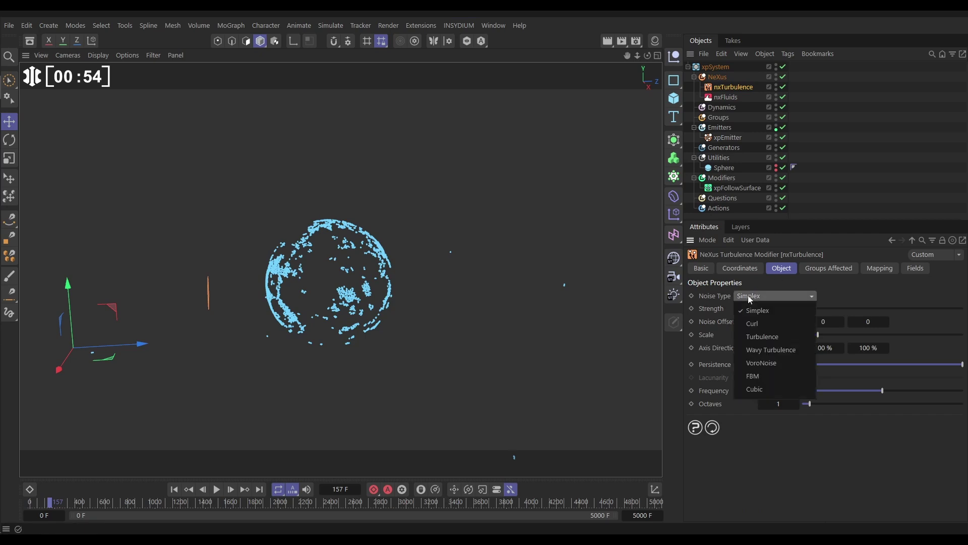
left_click(760, 363)
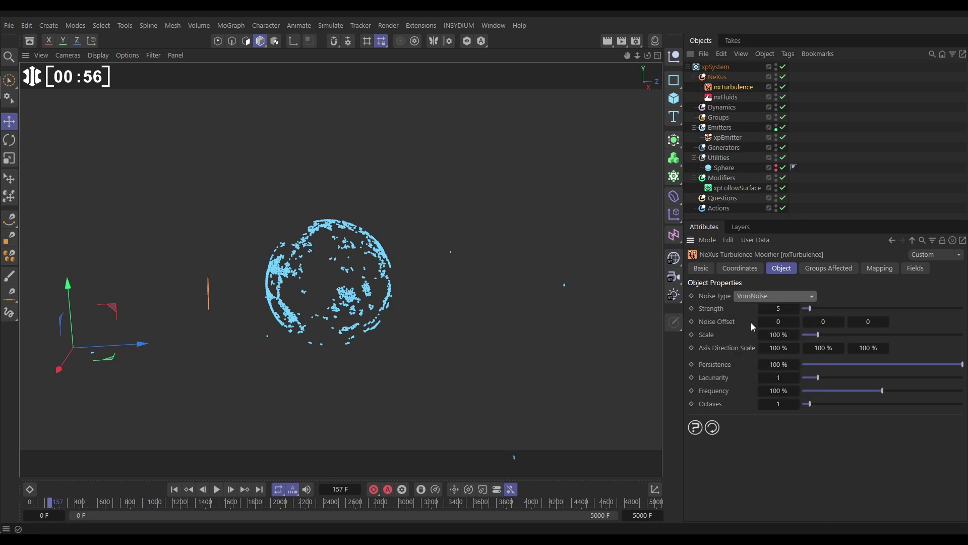
left_click_drag(816, 308, 962, 309)
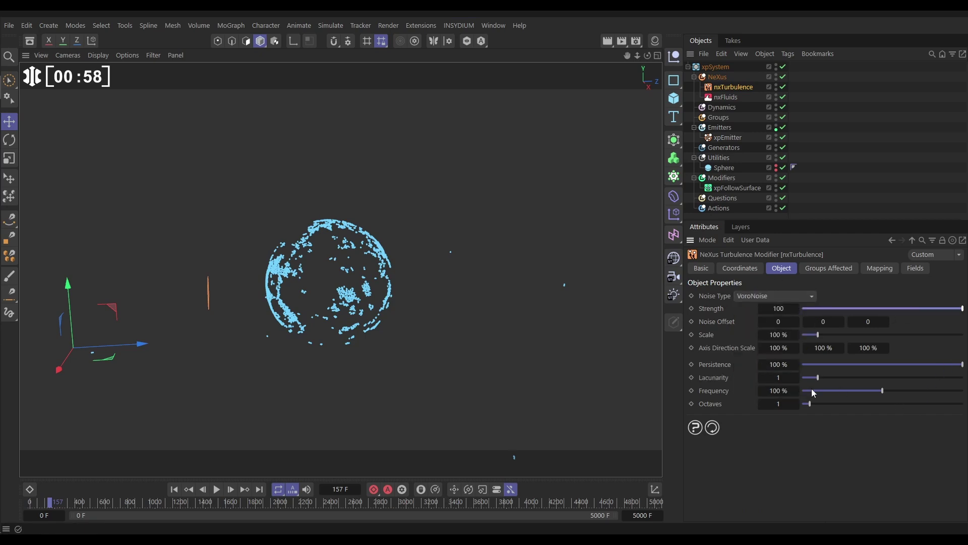
left_click_drag(780, 335, 792, 335)
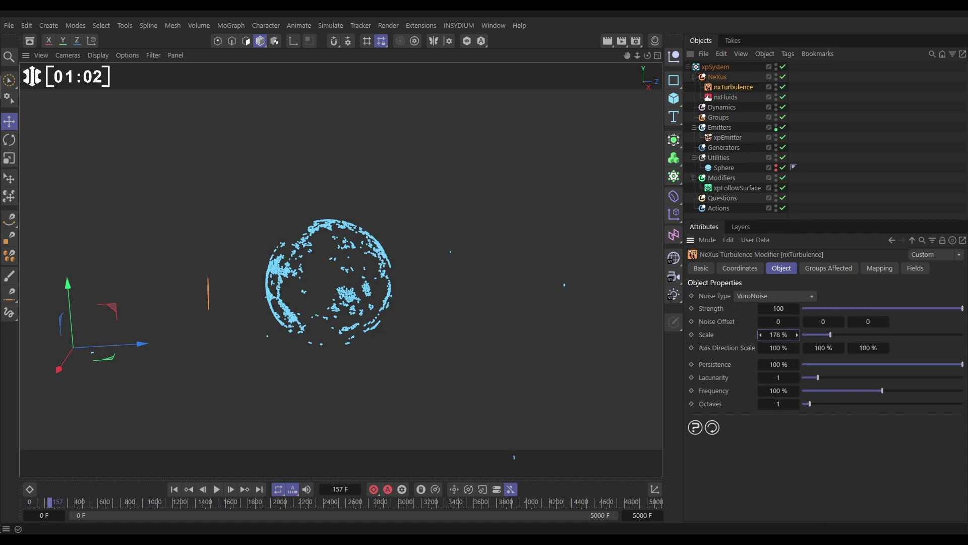
left_click(174, 489)
left_click(217, 490)
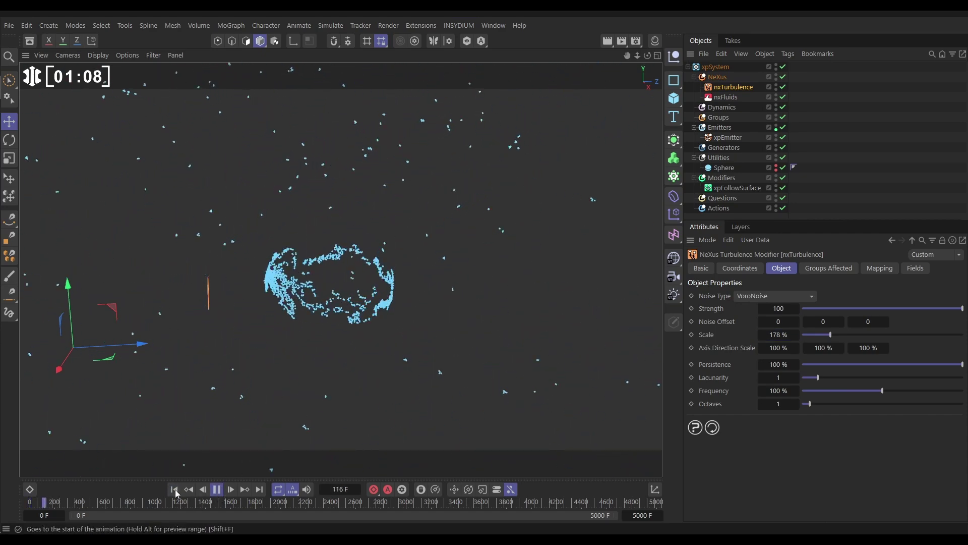
Step: Stop playback at frame 160 and set the xpFollowSurface Distance to 200 cm
left_click(217, 490)
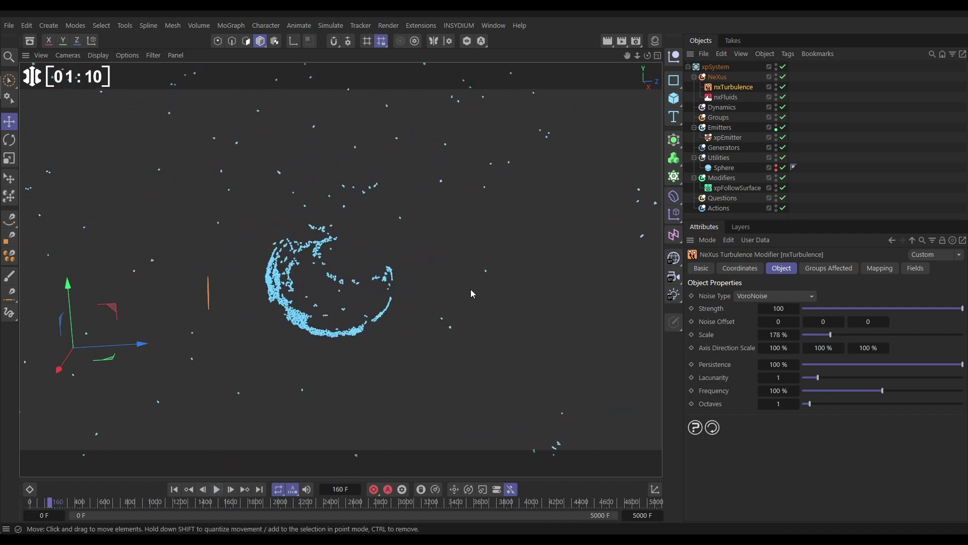
left_click(738, 187)
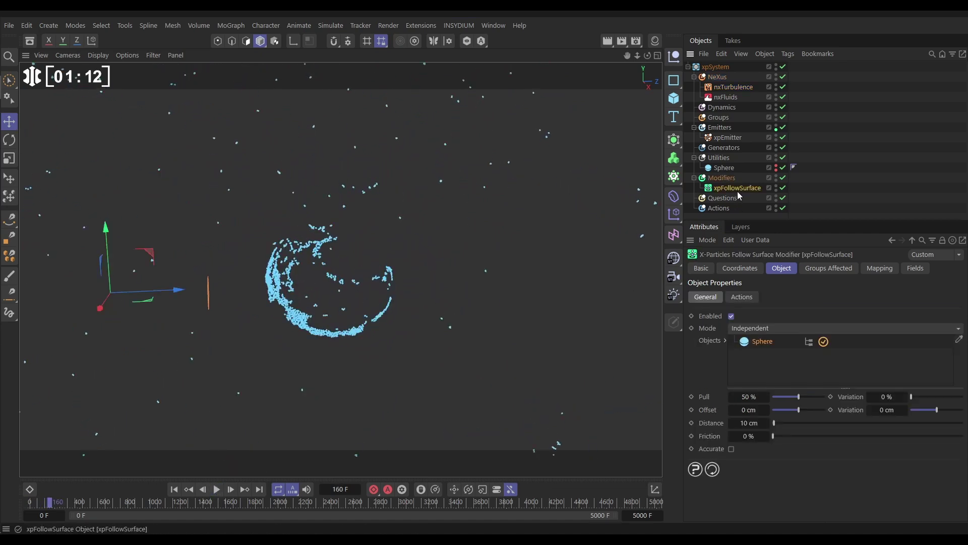
left_click(747, 424)
type("200")
key("Return")
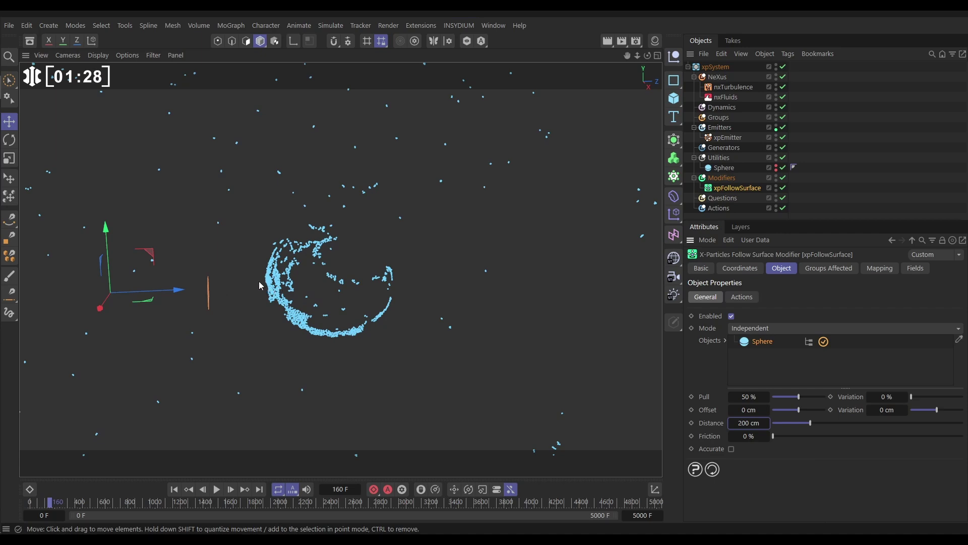
Step: Replay the simulation from frame 0 and pause it
left_click(174, 489)
left_click(217, 489)
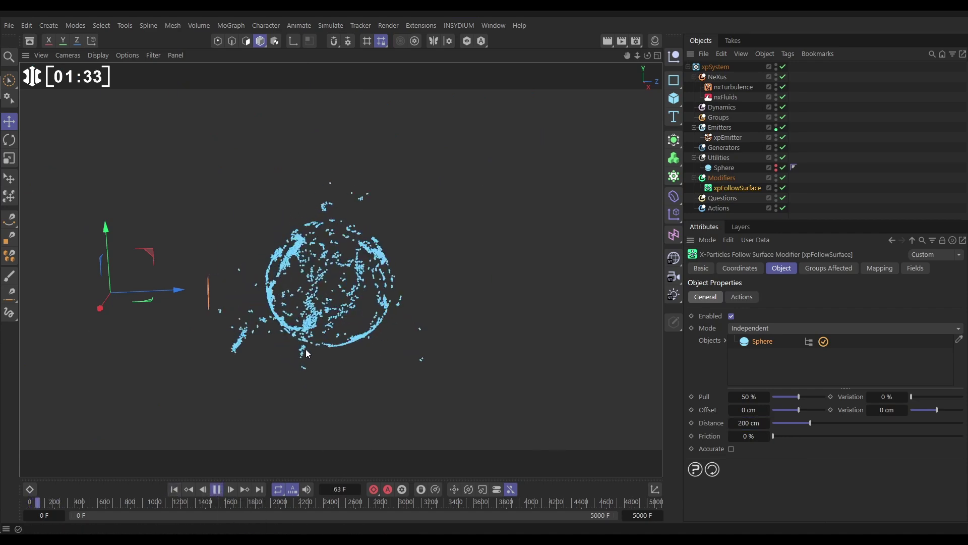
left_click(217, 489)
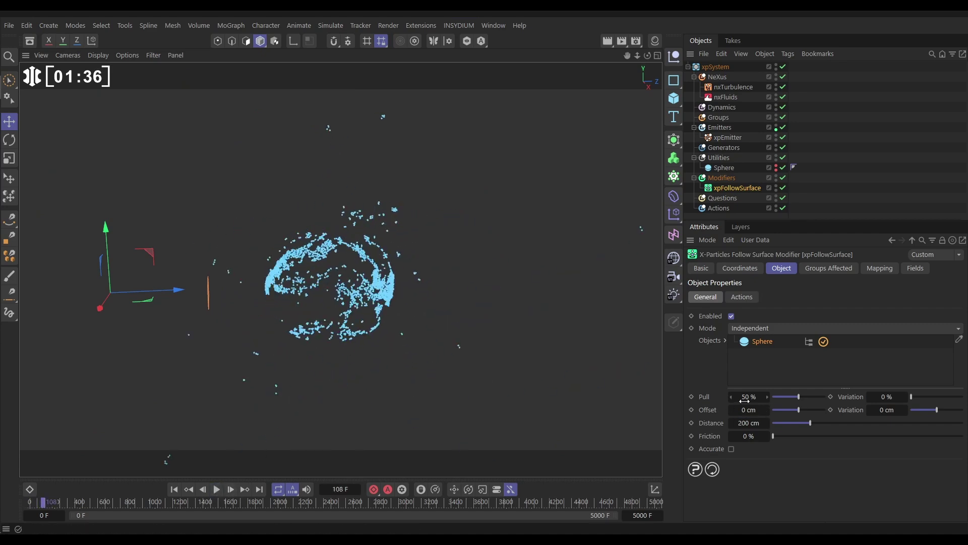
Step: Raise the follow-surface Pull to 100% and replay from frame 0
left_click_drag(812, 396, 828, 396)
left_click(175, 491)
left_click(217, 489)
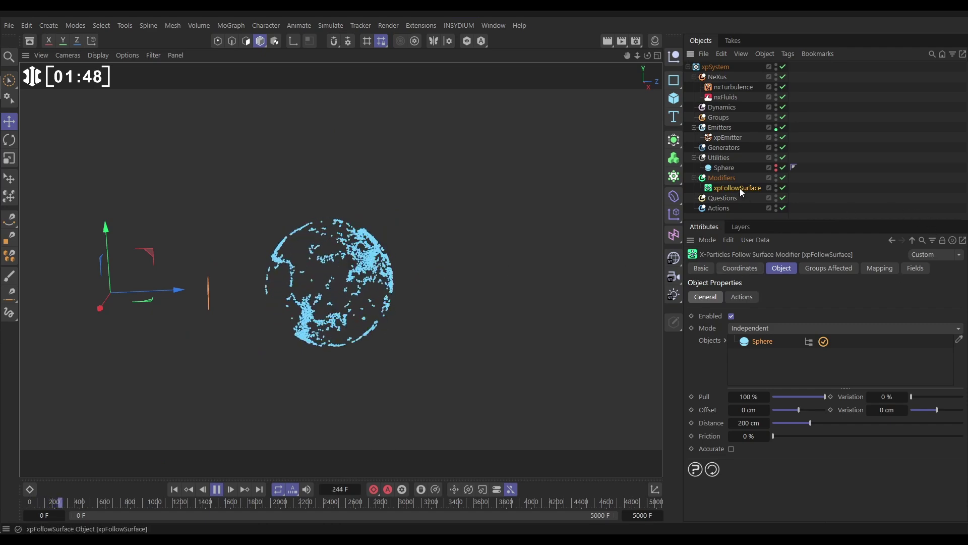
Step: Raise the follow-surface Friction to about 31%, stop playback at frame 551, and pan the view
left_click_drag(779, 437, 818, 435)
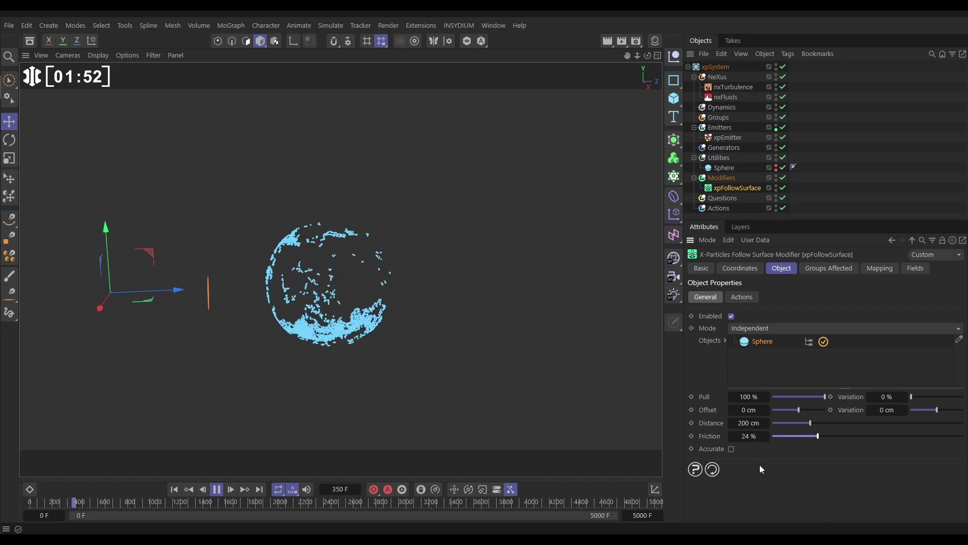
left_click_drag(822, 437, 832, 435)
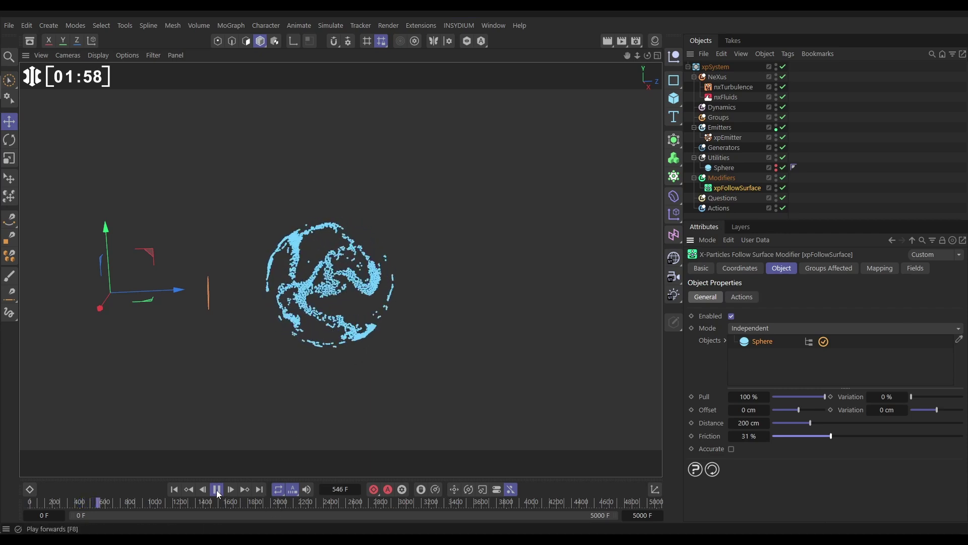
key("F8")
middle_click_drag(341, 294, 382, 294, "alt")
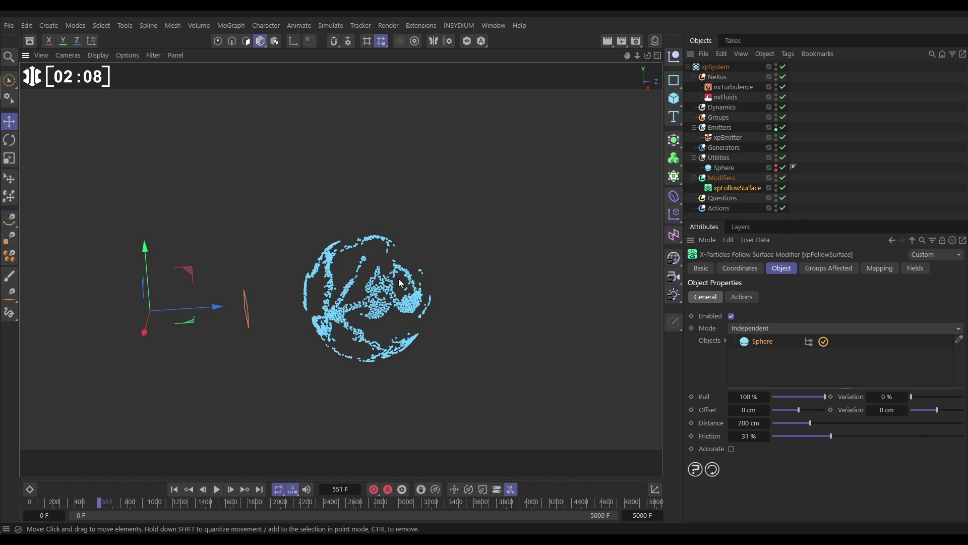
Step: Show the xpEmitter's Editing settings and toggle particle point editing off and back on
left_click(726, 138)
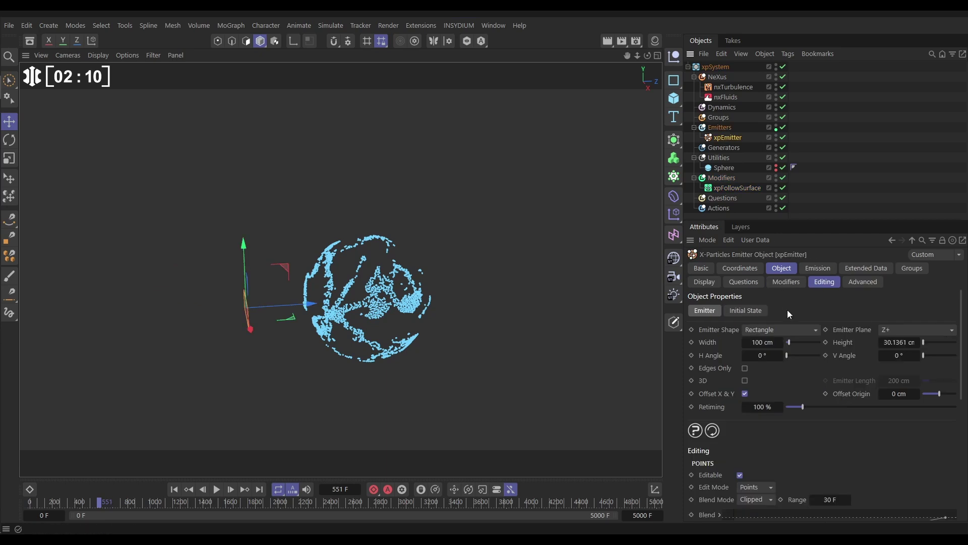
left_click(825, 282)
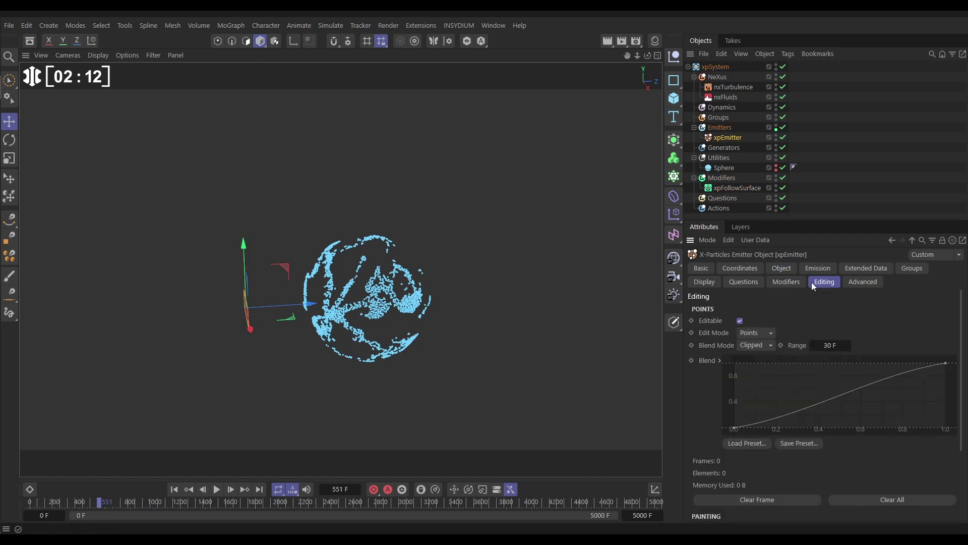
left_click(740, 321)
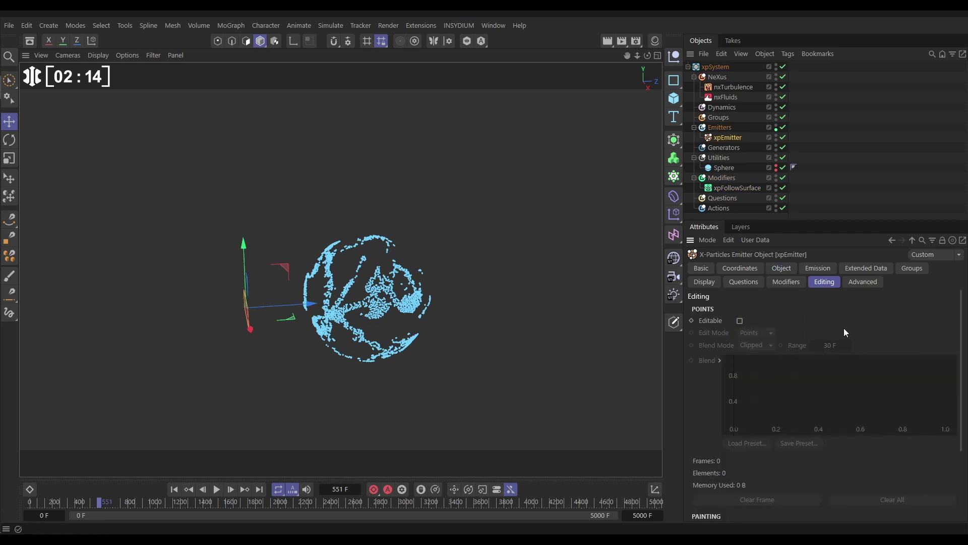
left_click(741, 321)
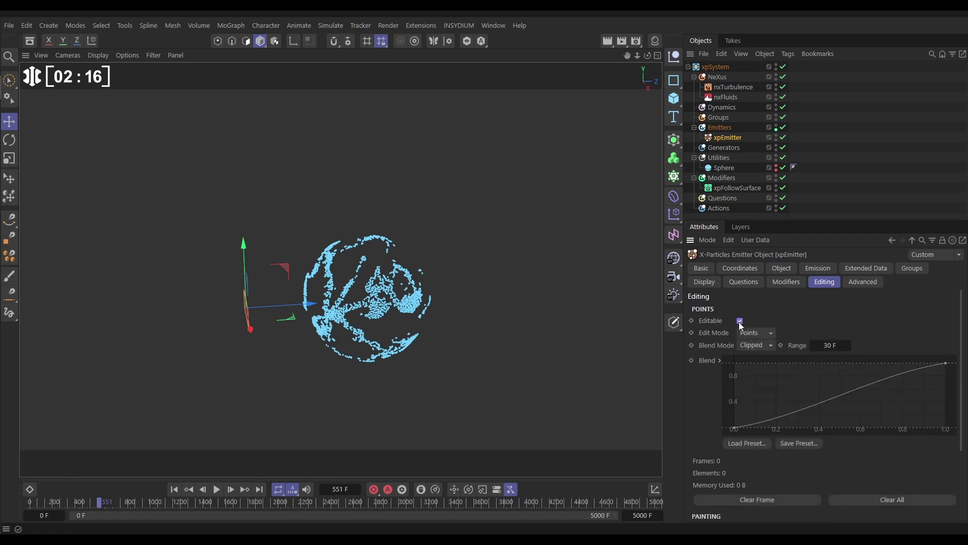
Step: Switch to Points mode and select a couple of particle points on the sphere
left_click(218, 42)
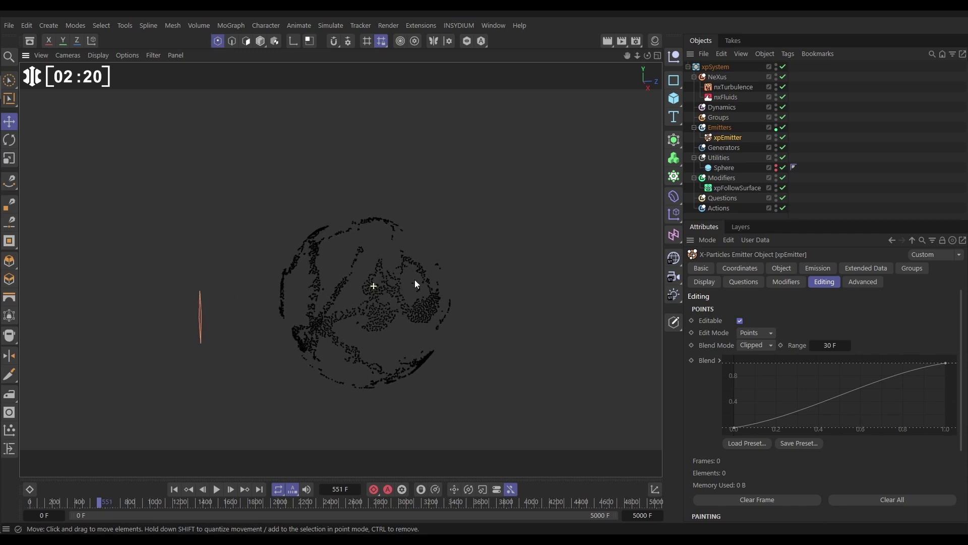
scroll(420, 295, "up", 5)
left_click(383, 286)
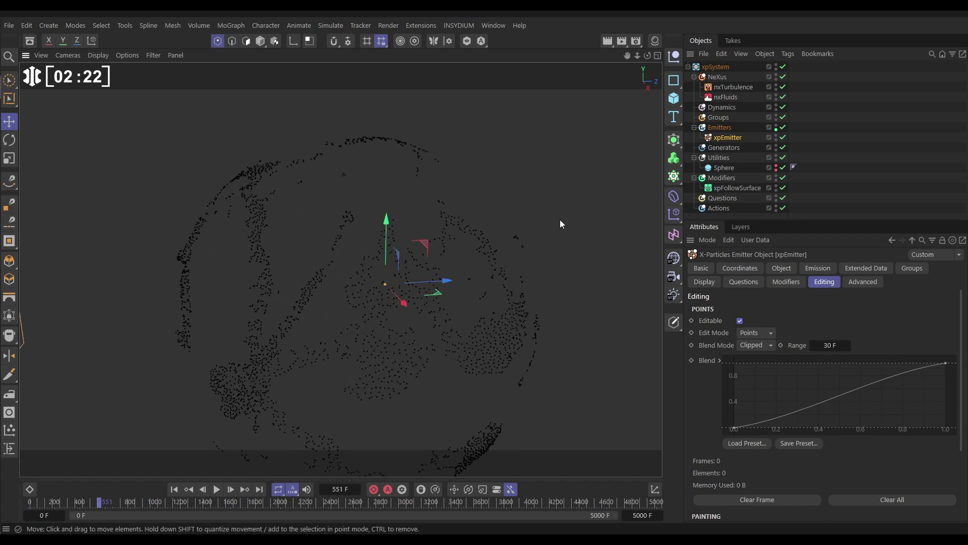
left_click(439, 304)
scroll(439, 307, "down", 3)
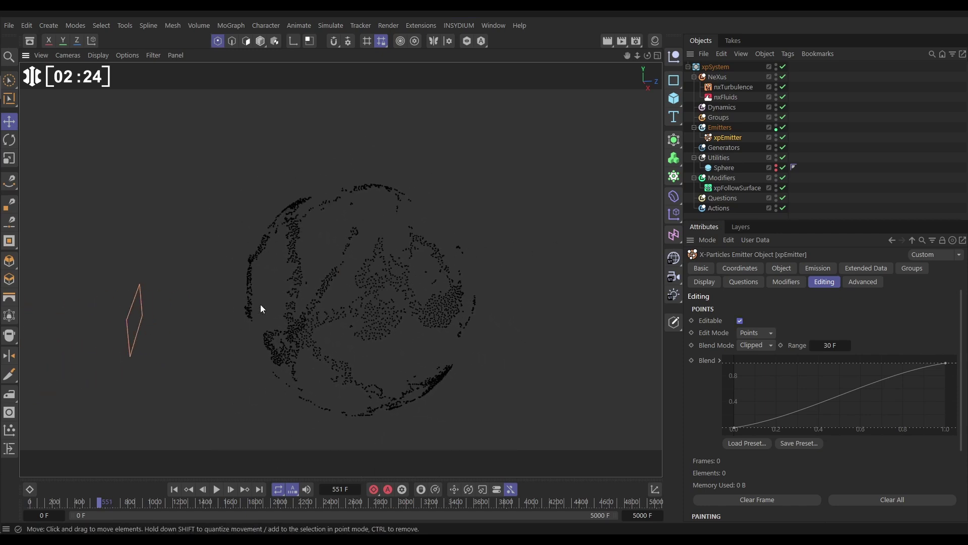
Step: Return to Model mode and select the Sphere object
left_click(260, 41)
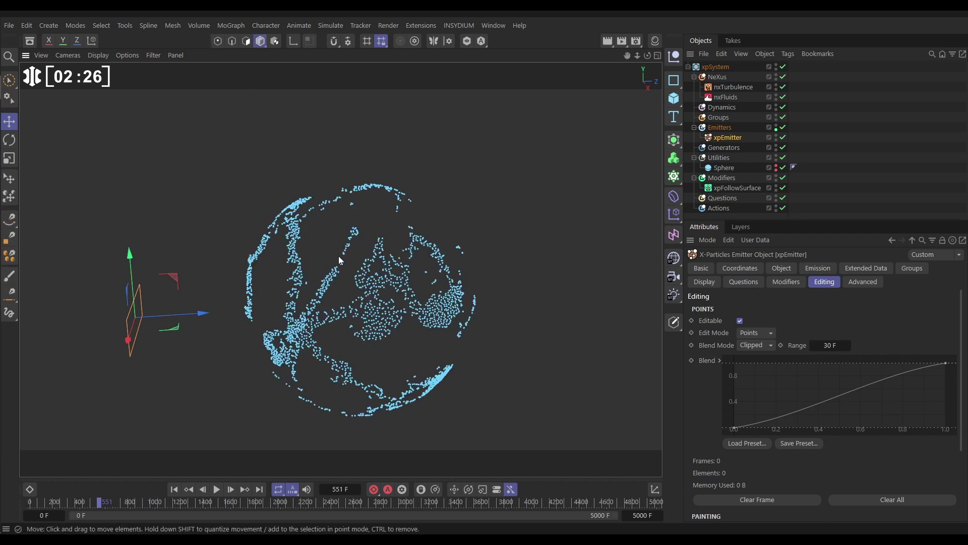
scroll(340, 260, "down", 2)
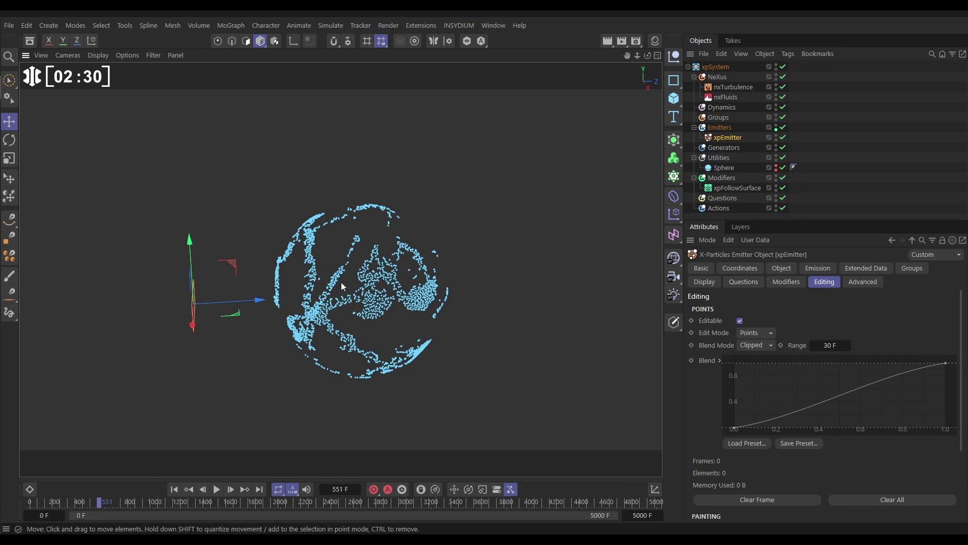
left_click(719, 169)
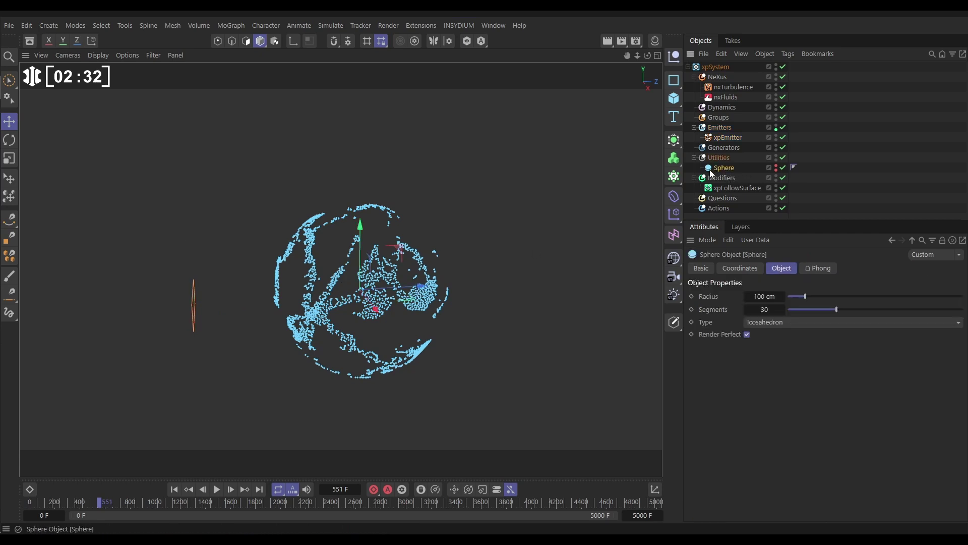
Step: Duplicate the Sphere as Sphere.1, make it visible, and set its Segments to 350
left_click_drag(723, 167, 729, 175, "ctrl")
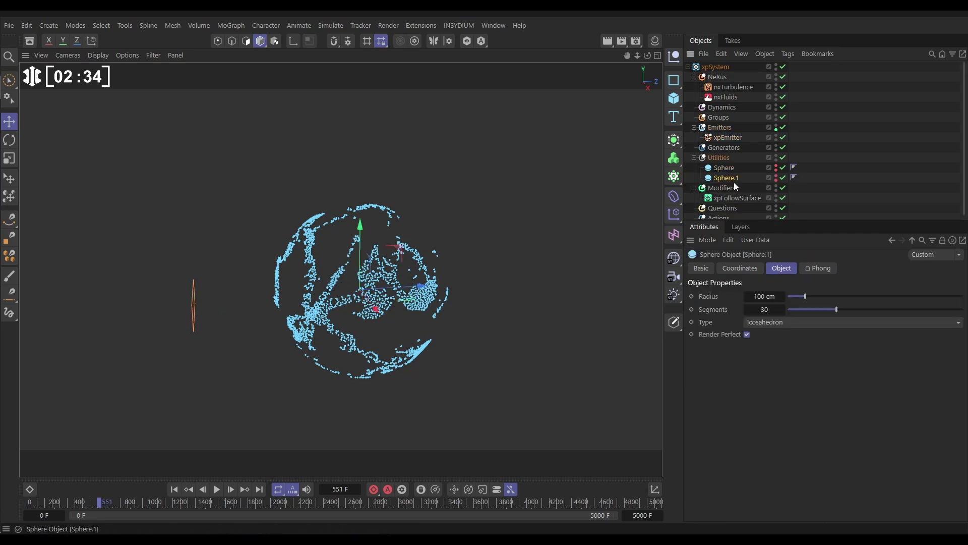
left_click(777, 176)
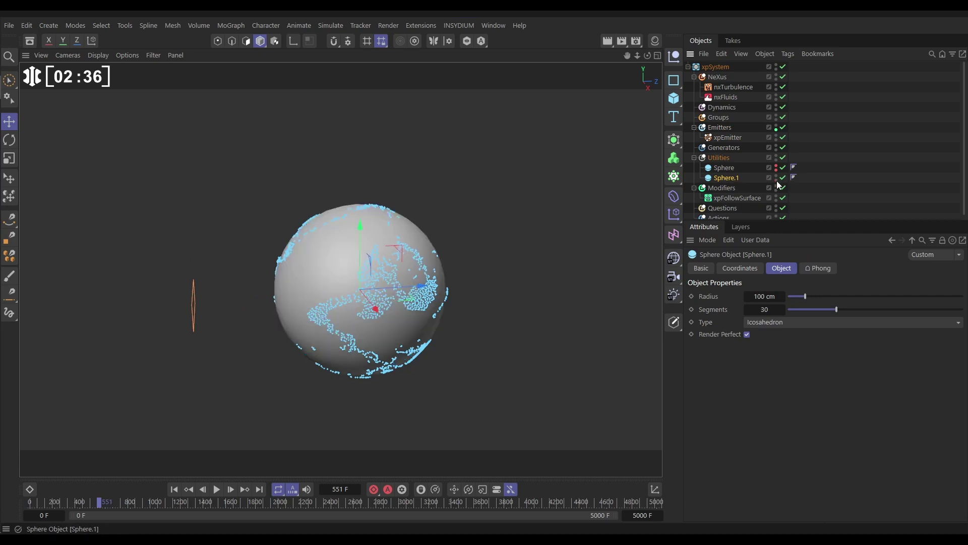
left_click(765, 309)
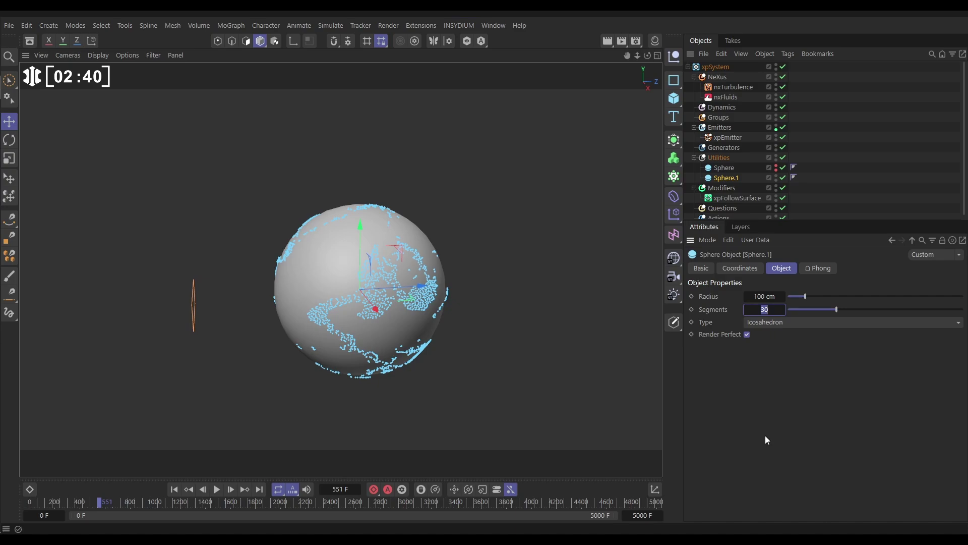
type("350")
key("Return")
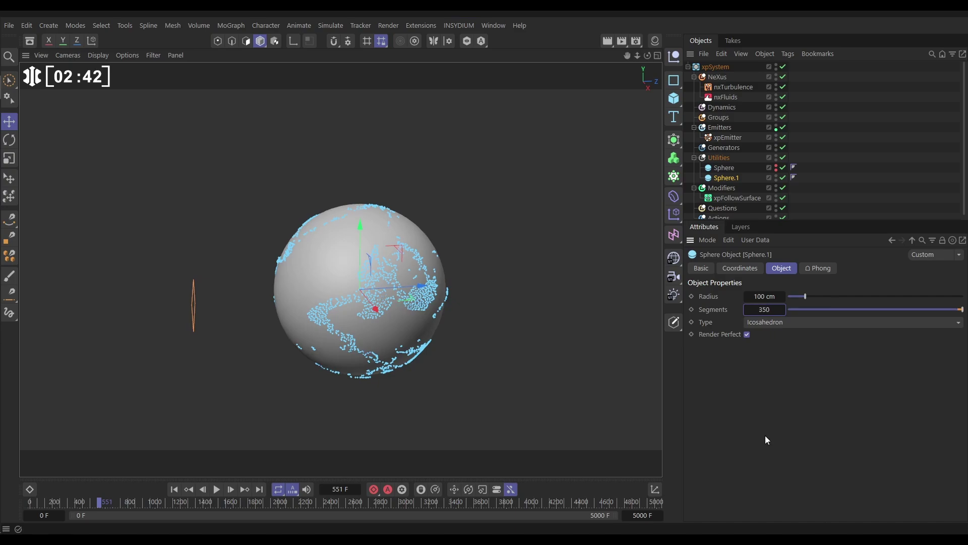
Step: Switch the viewport display to Gouraud Shading (Lines)
key("n")
key("b")
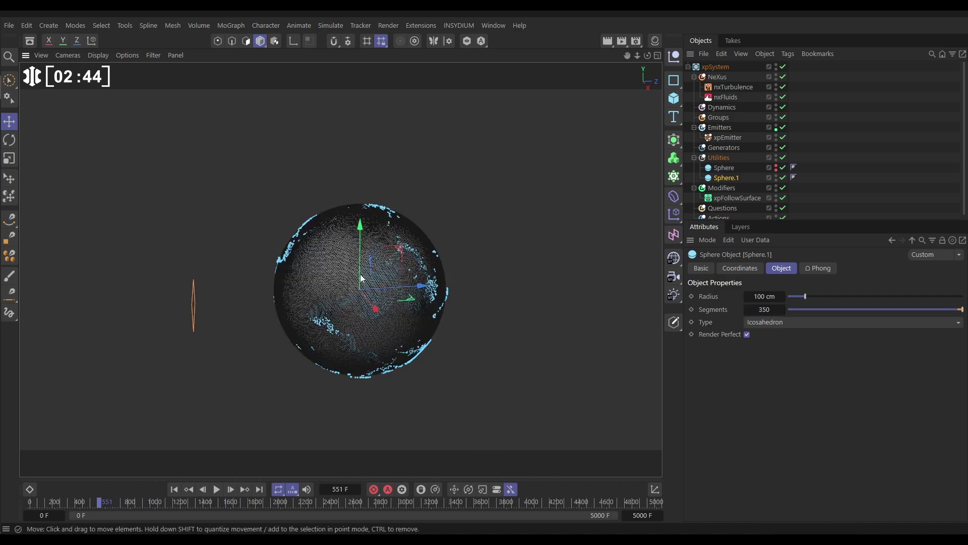
scroll(486, 262, "up", 5)
scroll(487, 262, "down", 5)
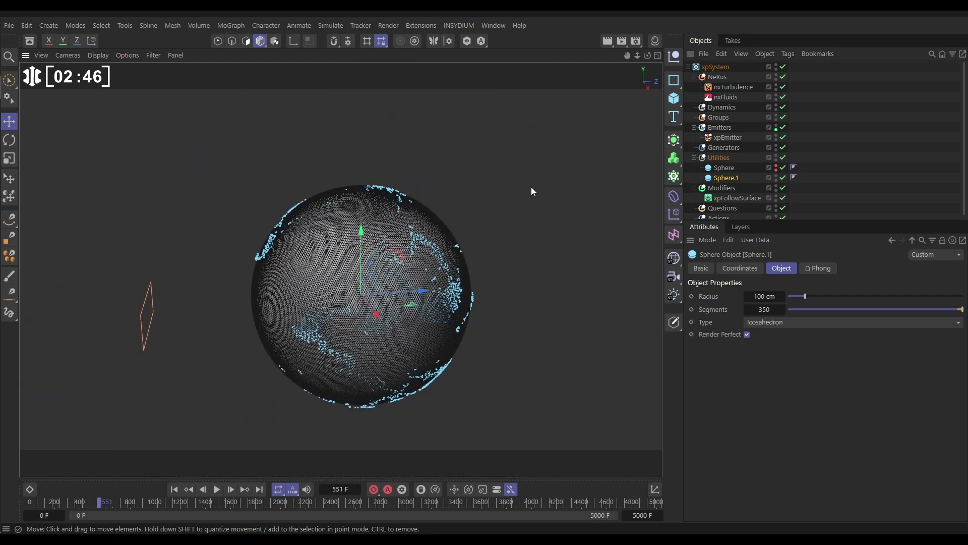
Step: Apply the Mat material to Sphere.1 and set the viewport to plain Gouraud Shading
left_click(654, 40)
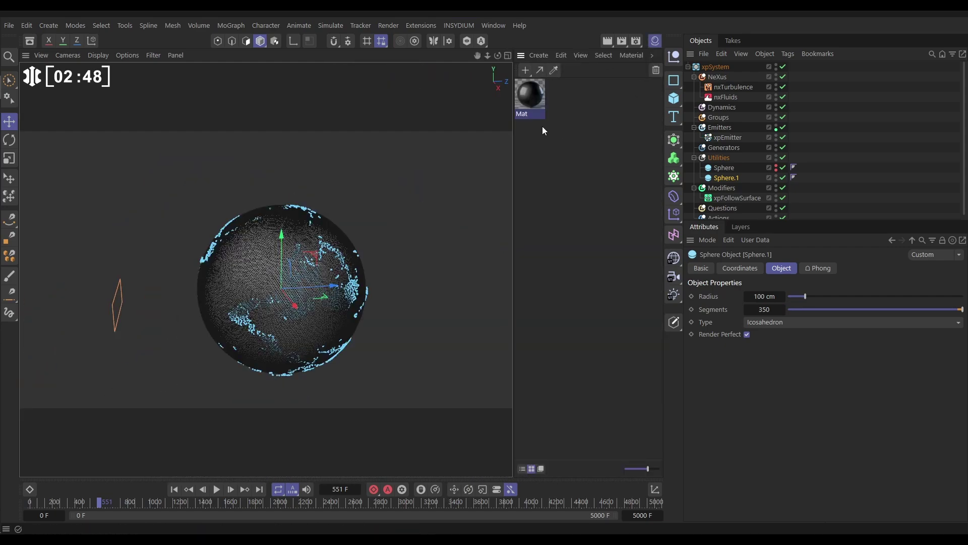
left_click_drag(616, 110, 730, 179)
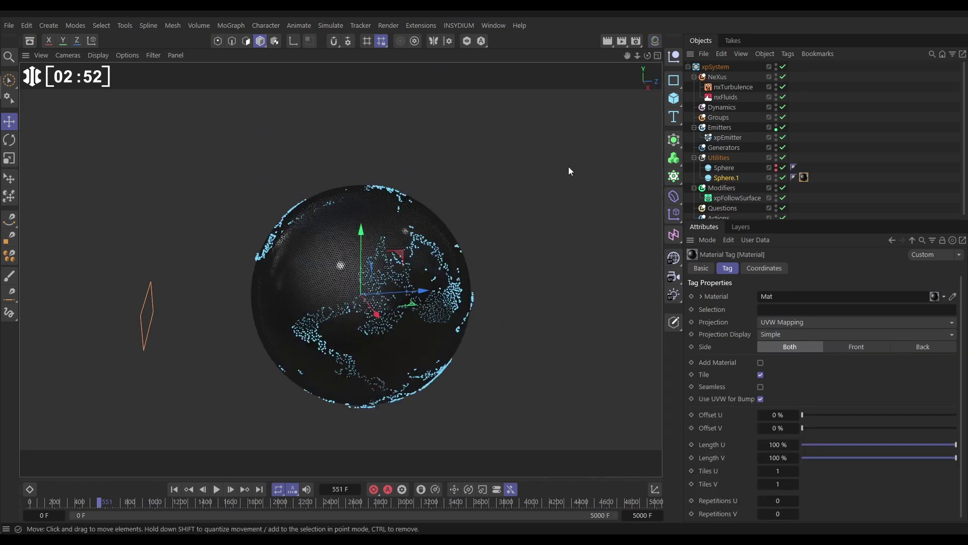
key("n")
key("a")
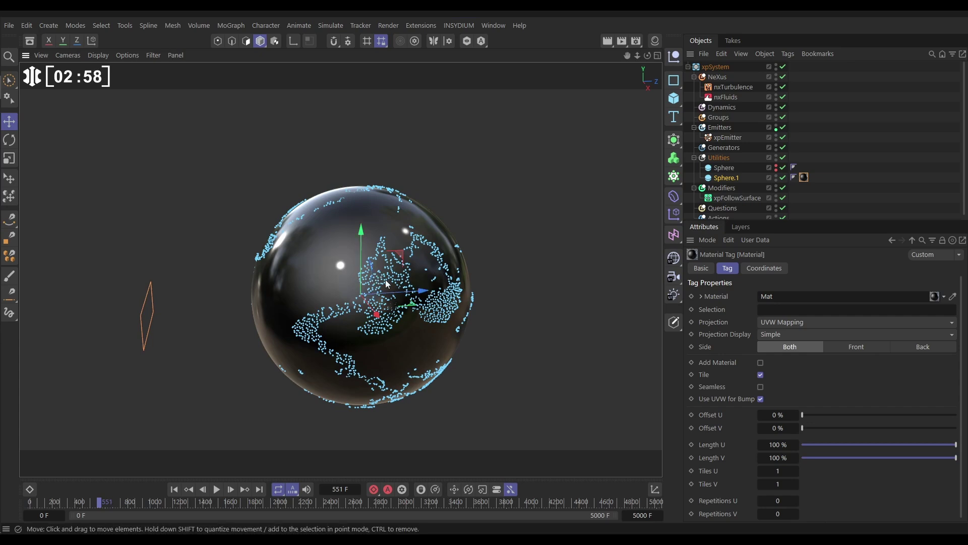
Step: Add a Displacer deformer nested under Sphere.1
left_click(720, 178)
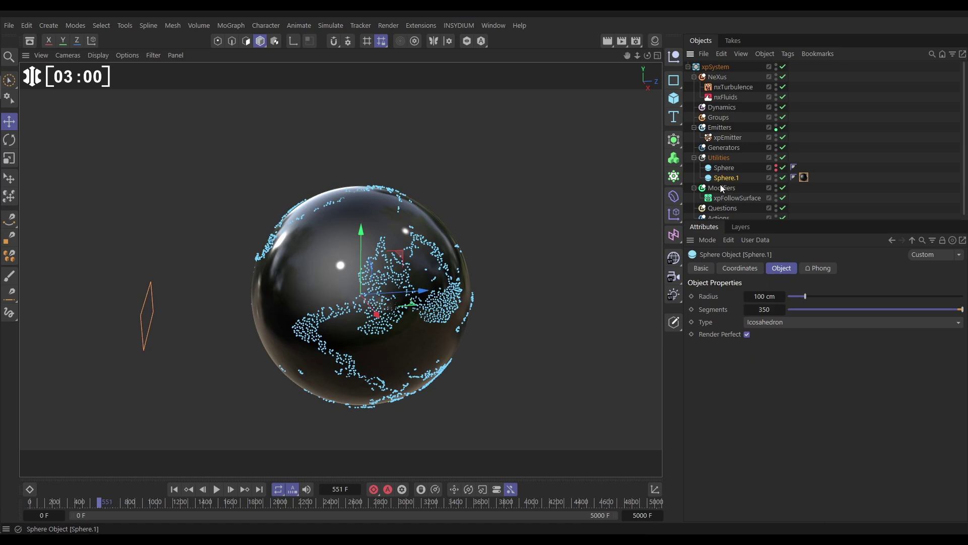
left_click(675, 197)
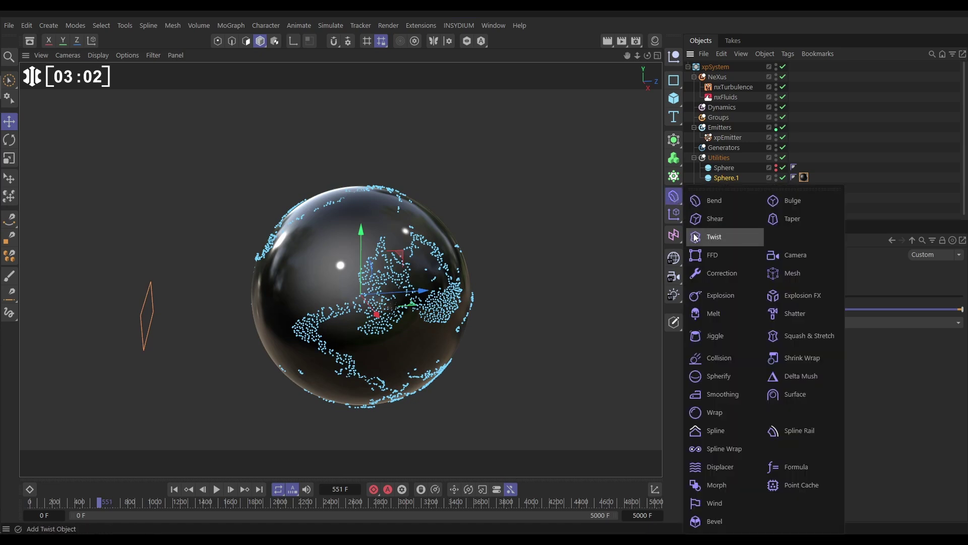
left_click(724, 467)
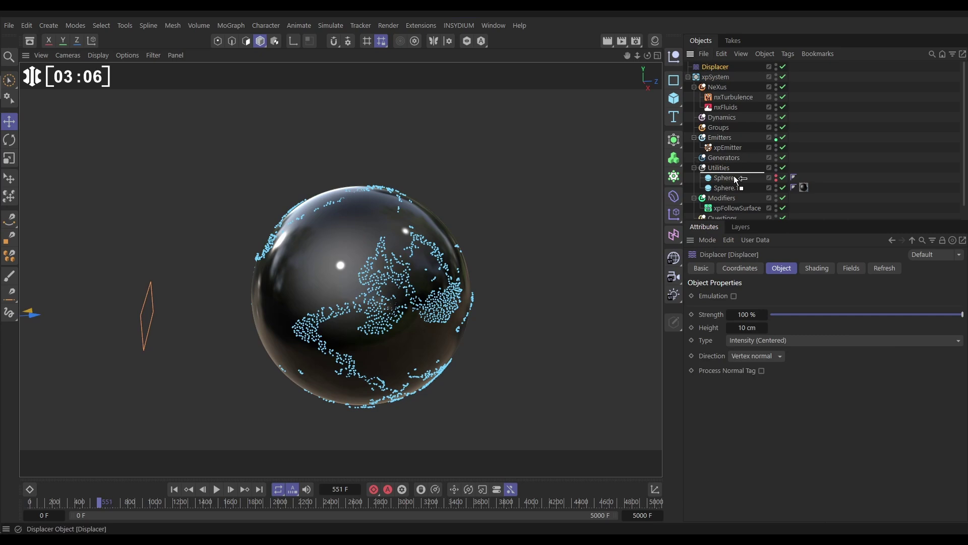
left_click_drag(735, 177, 725, 187)
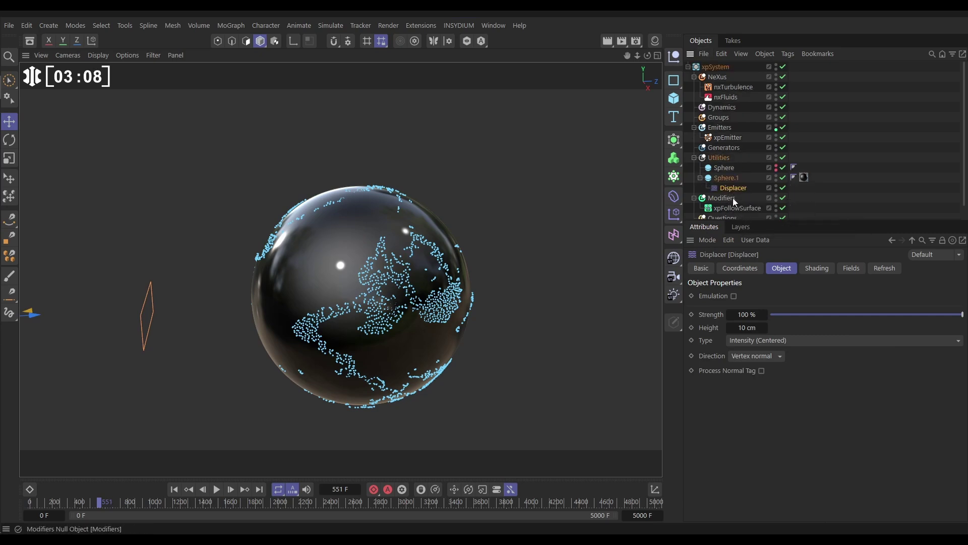
Step: Set the Displacer's shader to Noise and orbit to inspect the wrinkled sphere
left_click(809, 268)
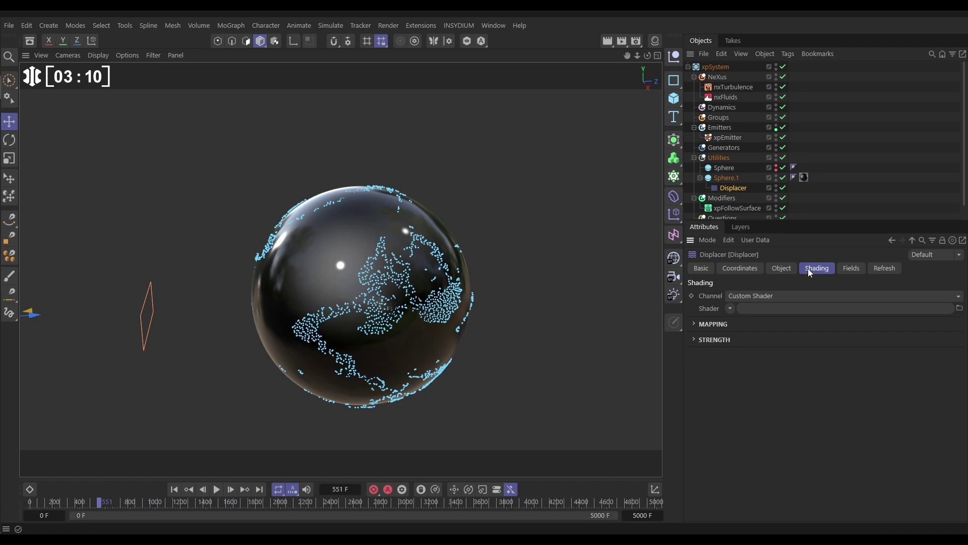
left_click(731, 308)
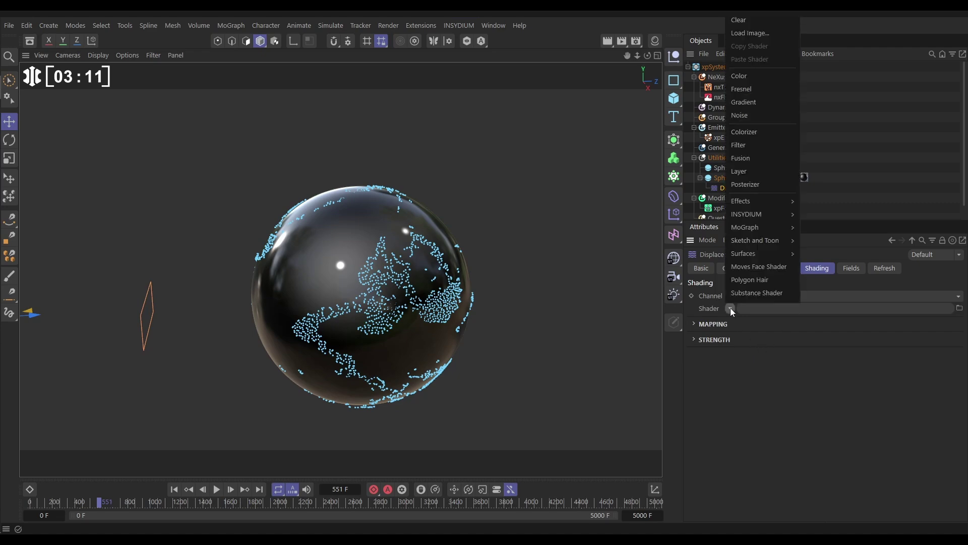
left_click(740, 117)
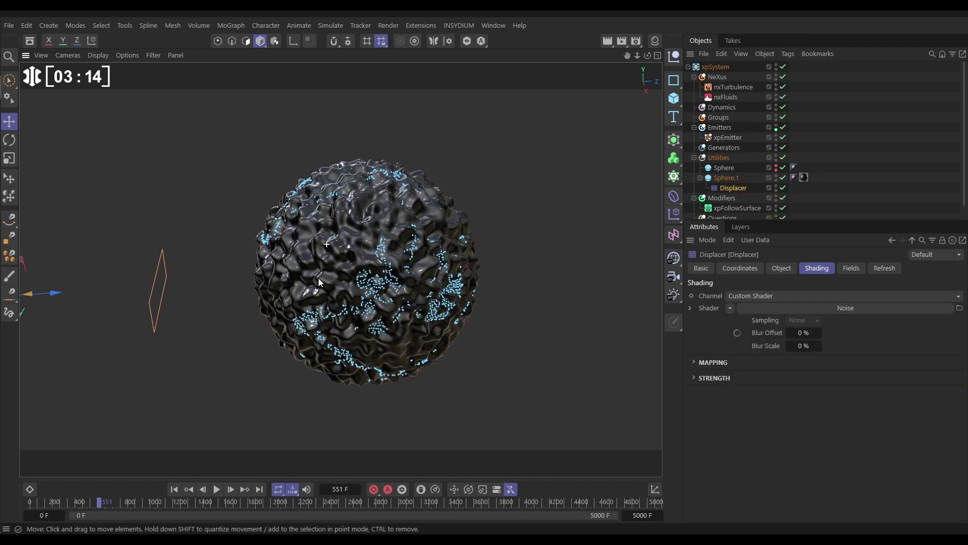
left_click_drag(319, 283, 336, 233, "alt")
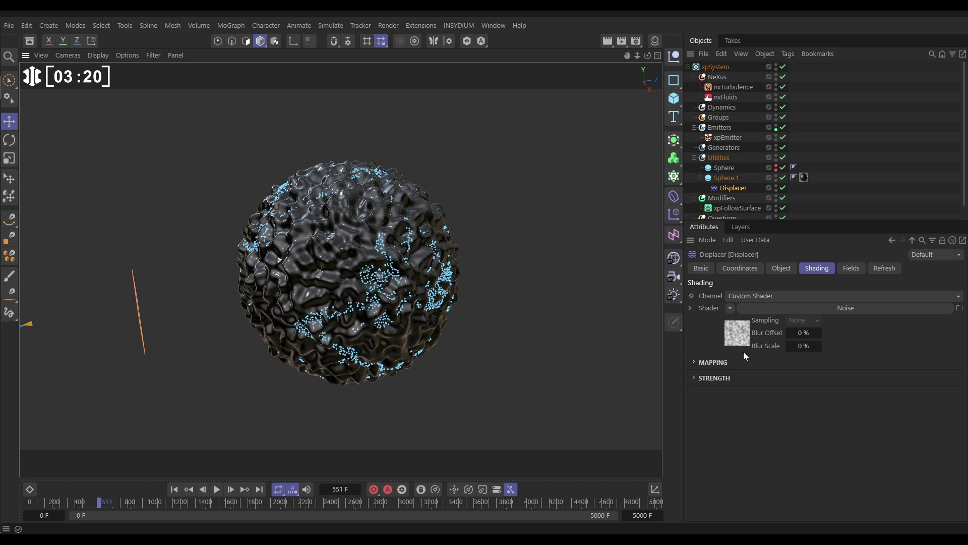
Step: Replace the Displacer's Noise shader with a plain white Color shader, checking the Object settings
left_click(729, 308)
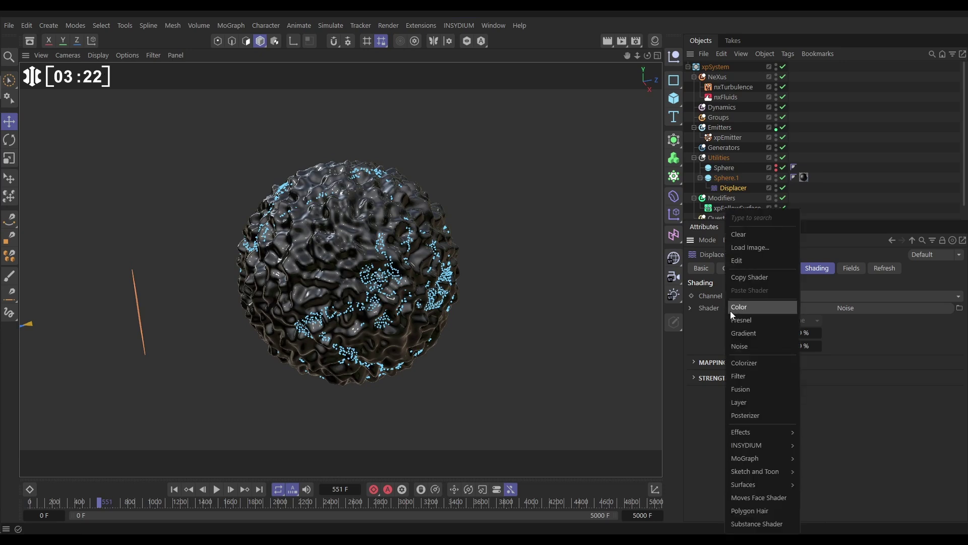
left_click(737, 306)
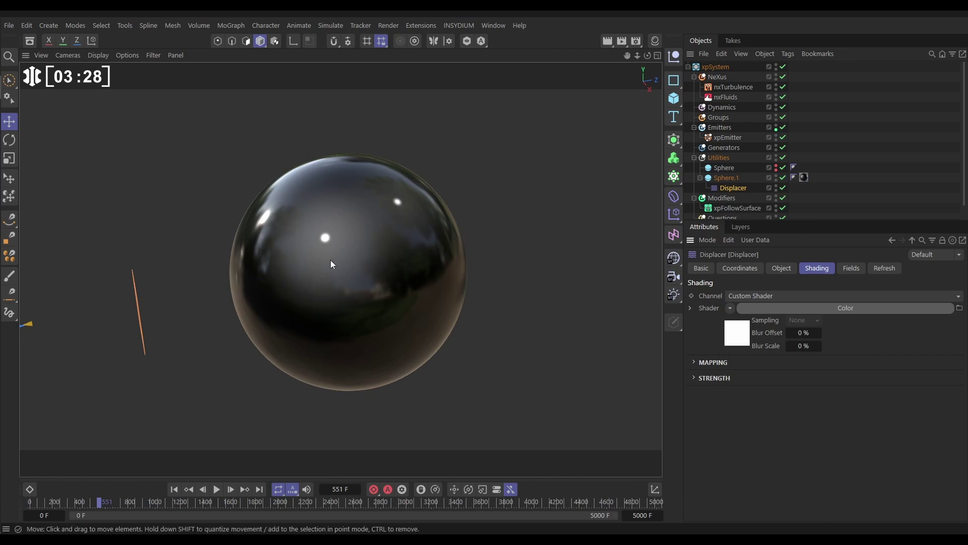
left_click(776, 266)
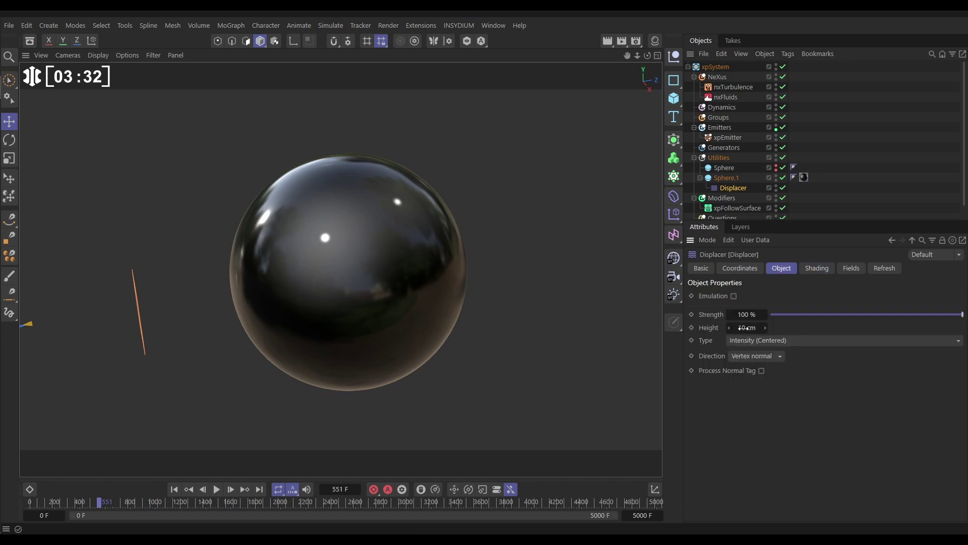
left_click(814, 269)
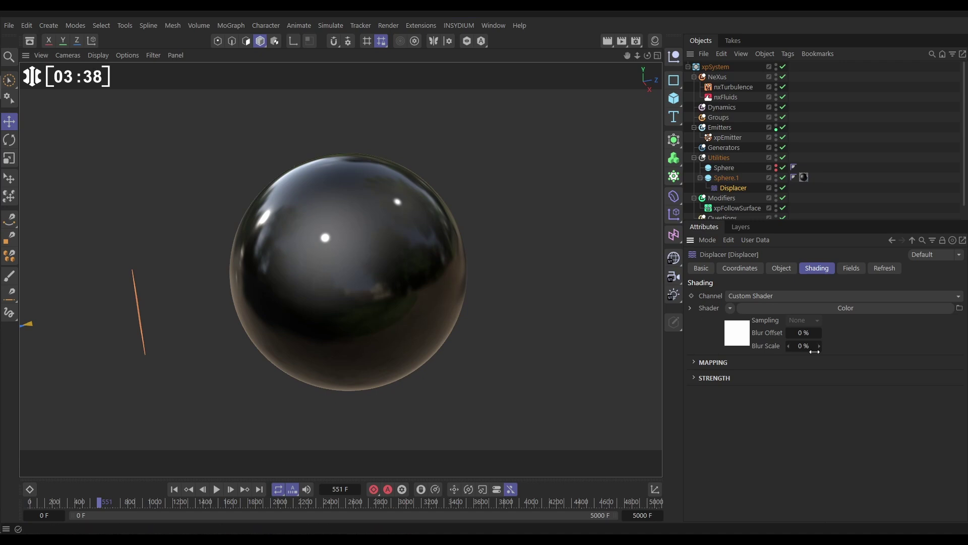
Step: Add xpEmitter as a Displacer field at 100% opacity and play the simulation to frame 157
left_click(852, 268)
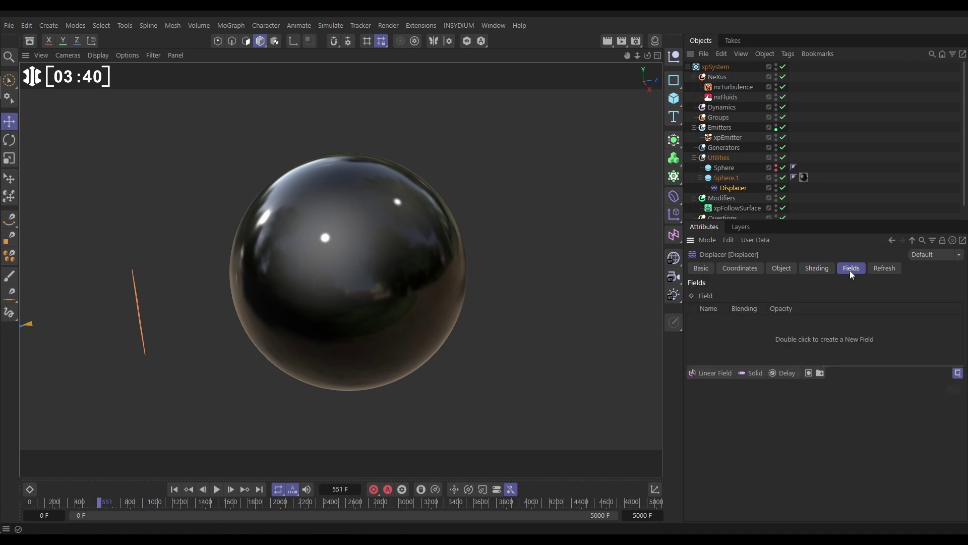
left_click_drag(724, 137, 777, 297)
left_click_drag(786, 333, 783, 329)
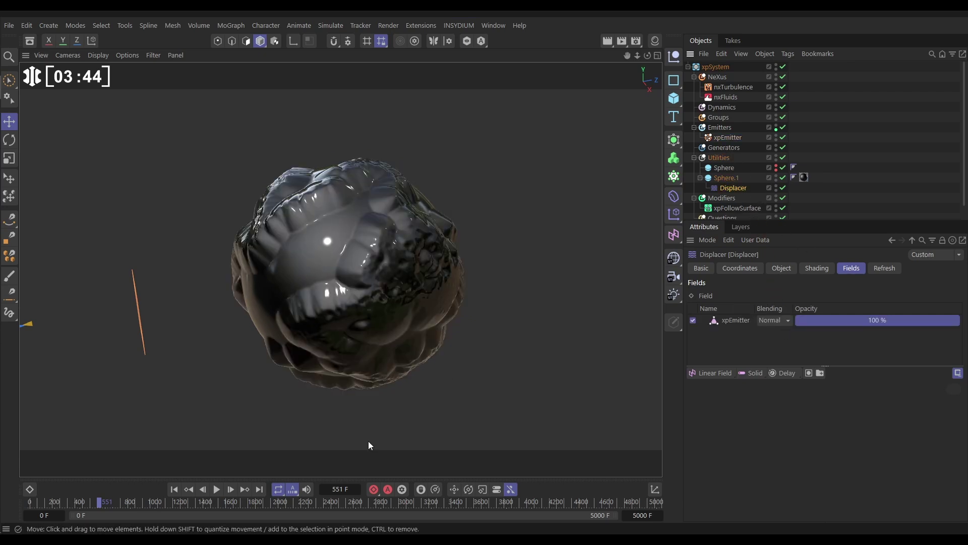
left_click(217, 490)
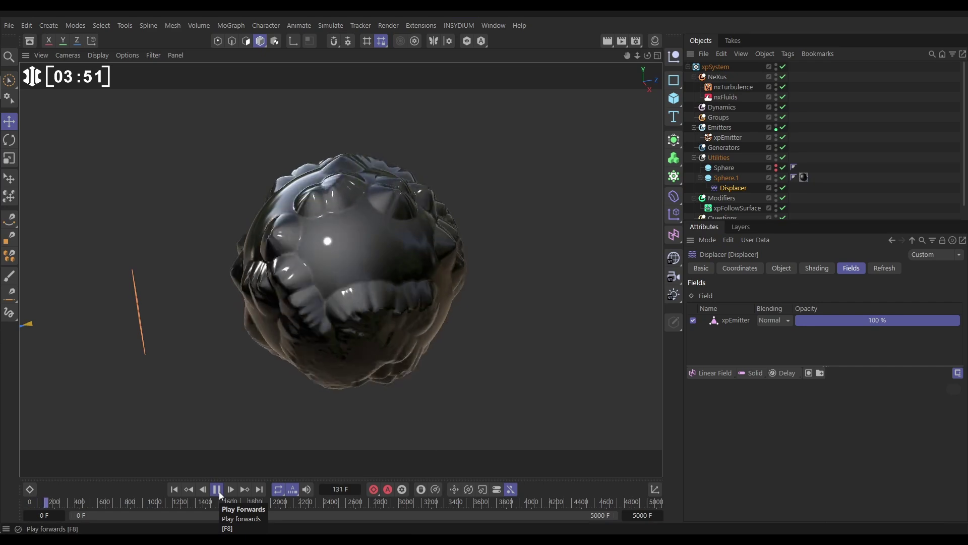
left_click(217, 489)
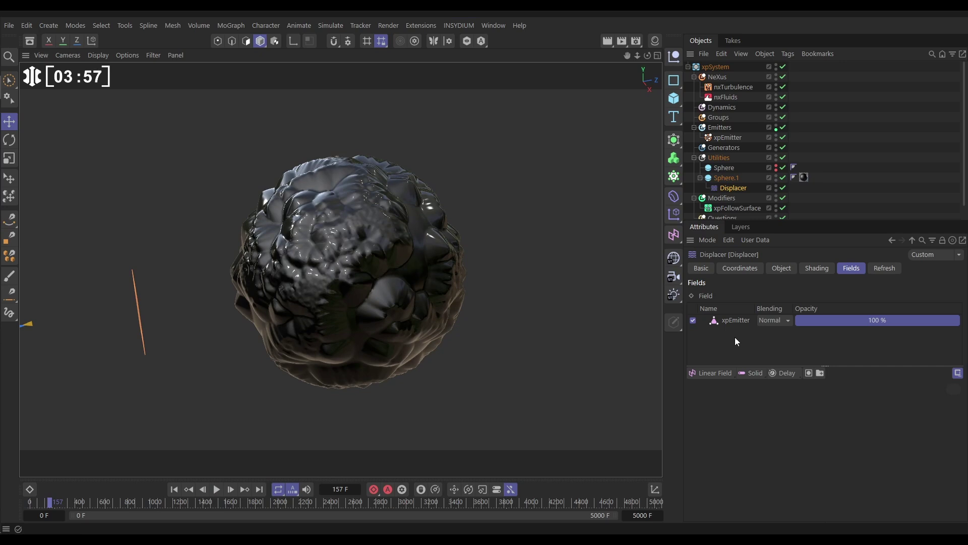
Step: Add a Smooth-mode Delay layer at 28% effect strength above xpEmitter, then replay from the start
left_click(783, 375)
left_click(798, 434)
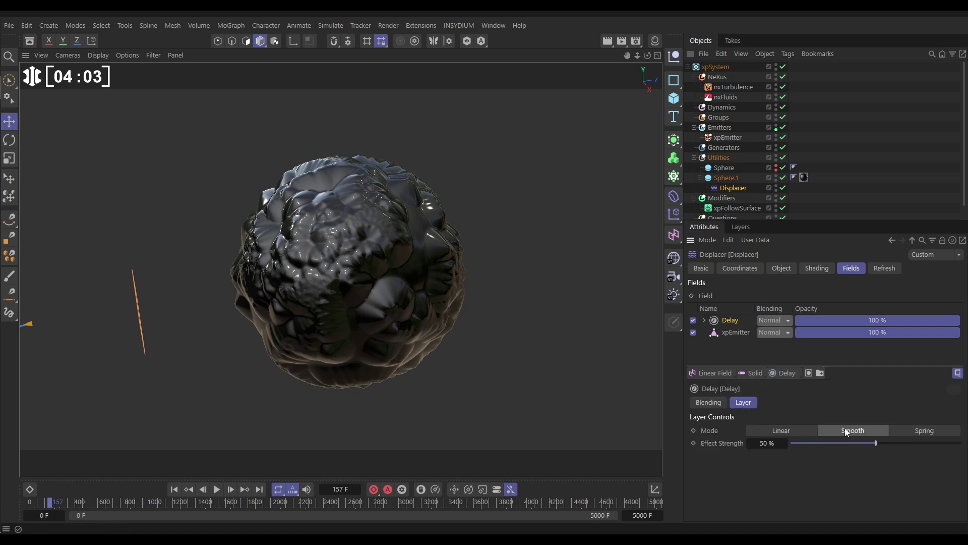
left_click_drag(872, 444, 840, 453)
left_click(171, 490)
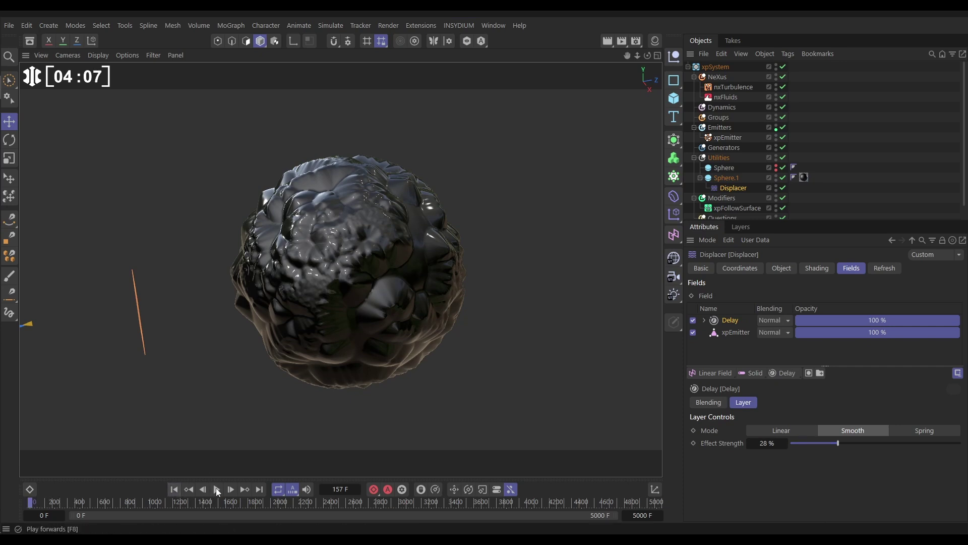
left_click(217, 490)
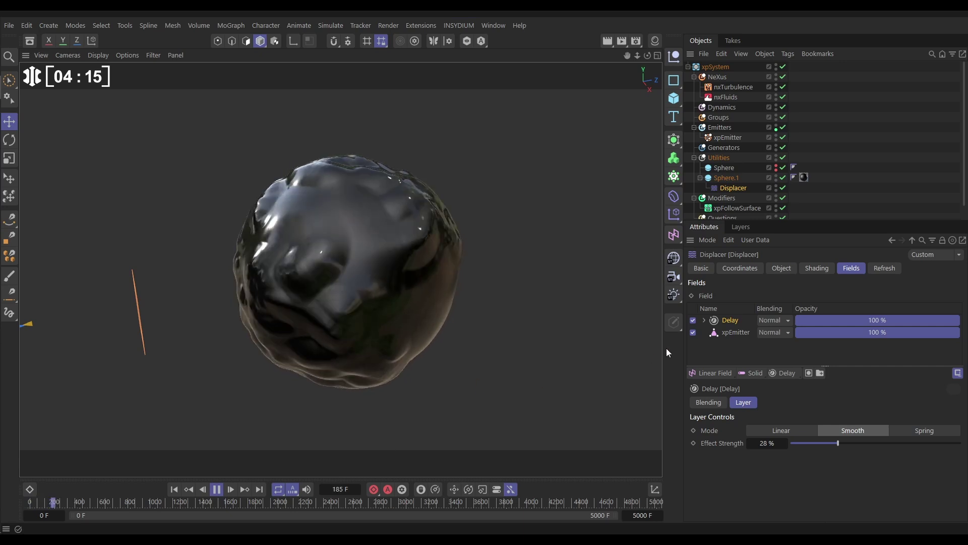
Step: Shrink the xpEmitter field layer's Radius so the sphere forms smaller, finer bulges
left_click(729, 332)
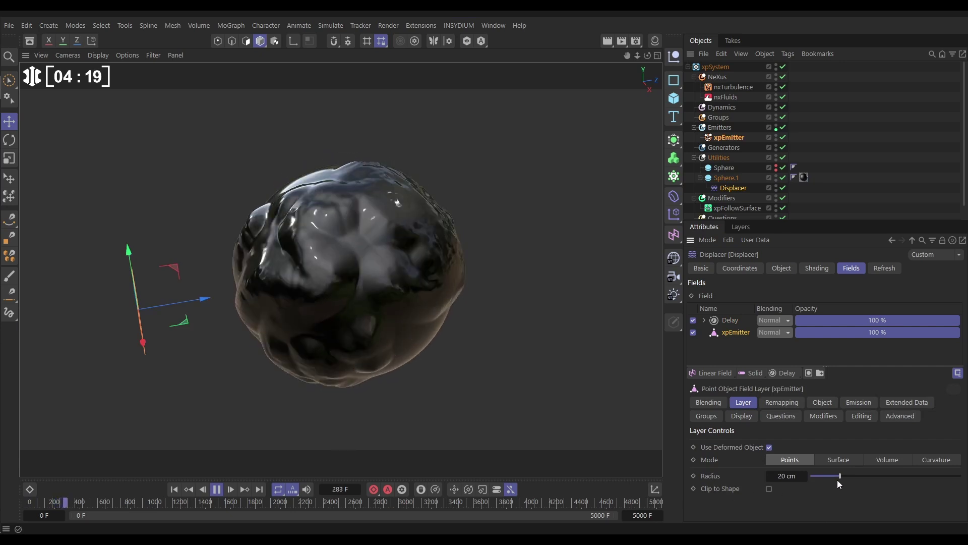
left_click_drag(840, 477, 822, 479)
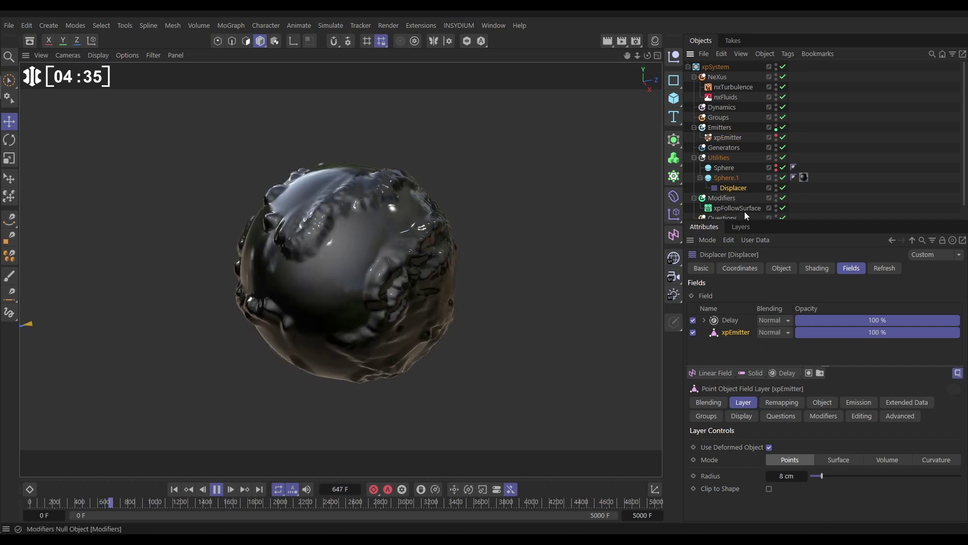
Step: Set the Displacer's Height to 30 cm
left_click(782, 268)
double_click(741, 327)
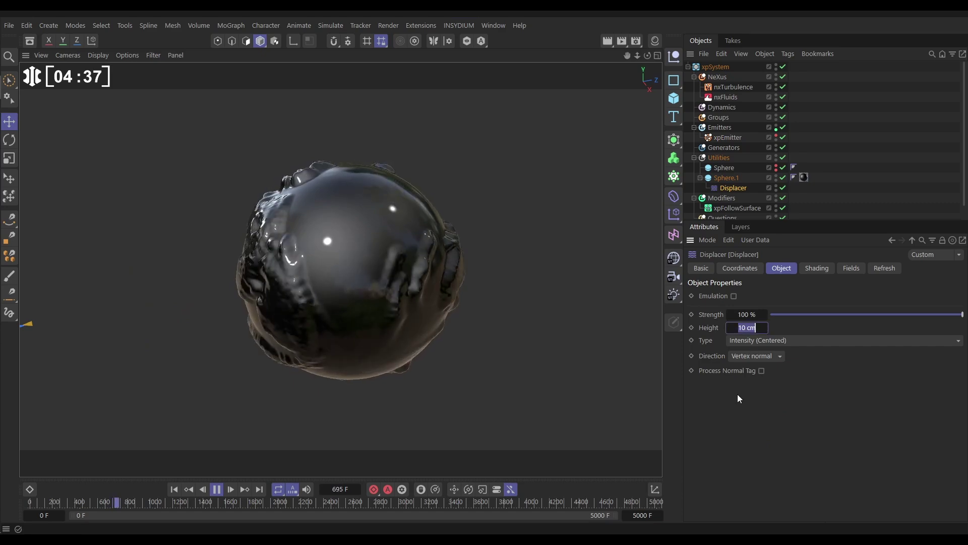
type("30")
key("Return")
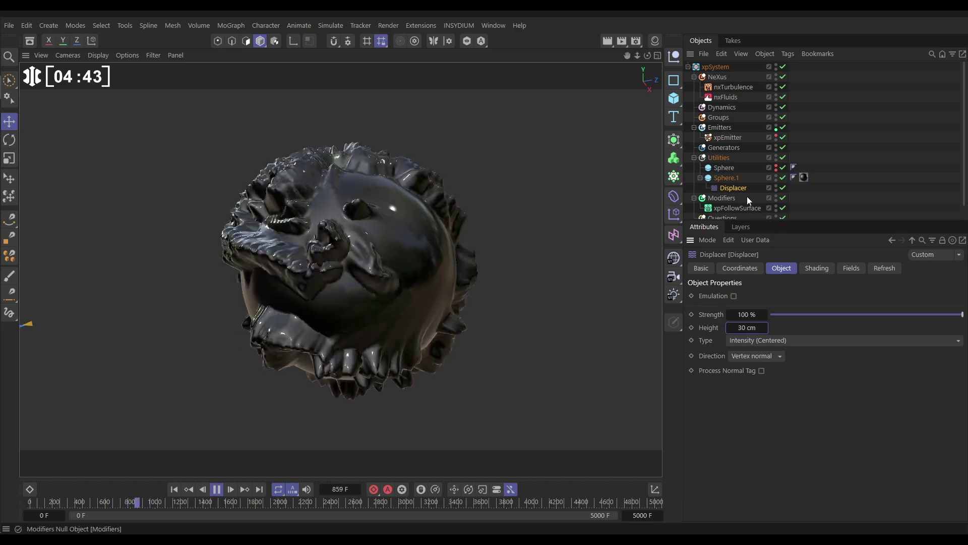
Step: Raise the Delay layer's Effect Strength to 33% and stop playback at frame 1293
left_click(854, 267)
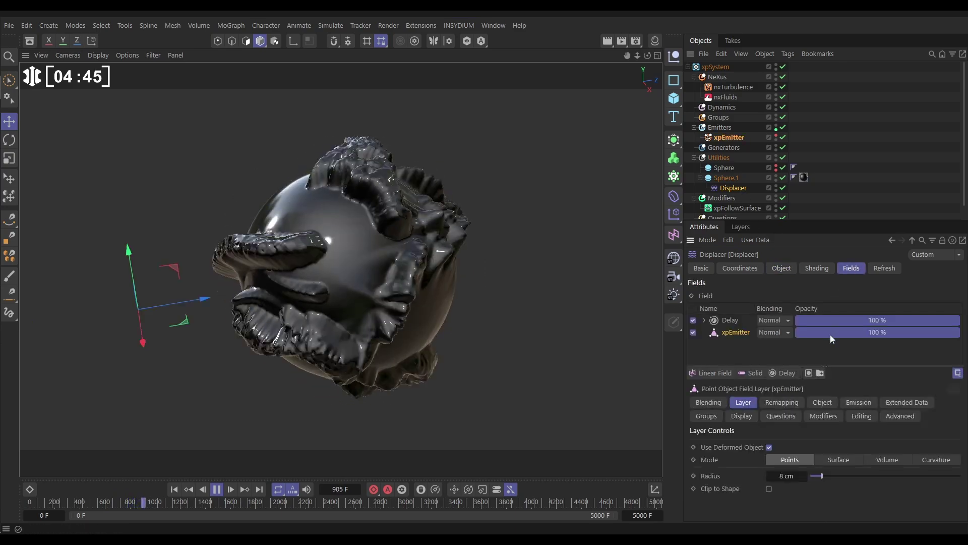
left_click(731, 320)
left_click_drag(838, 443, 848, 444)
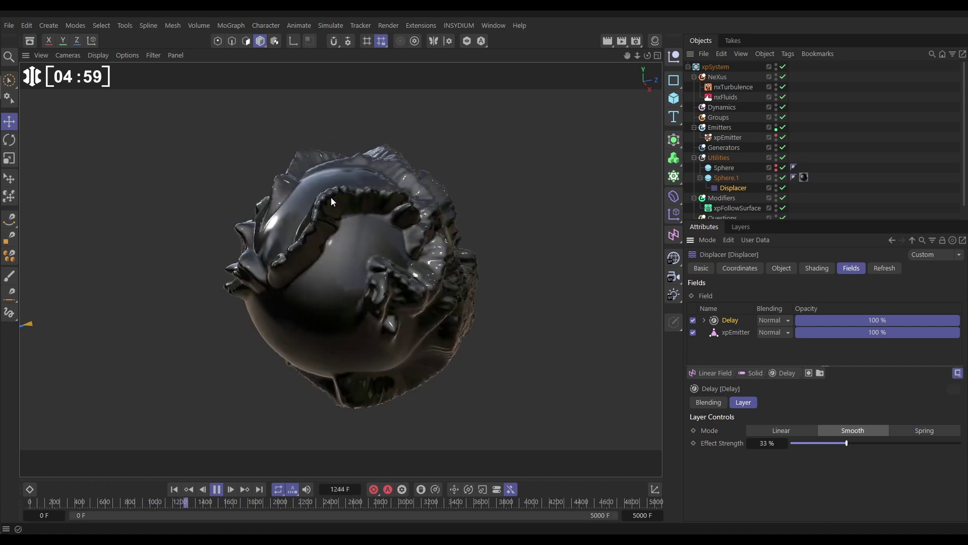
left_click(217, 489)
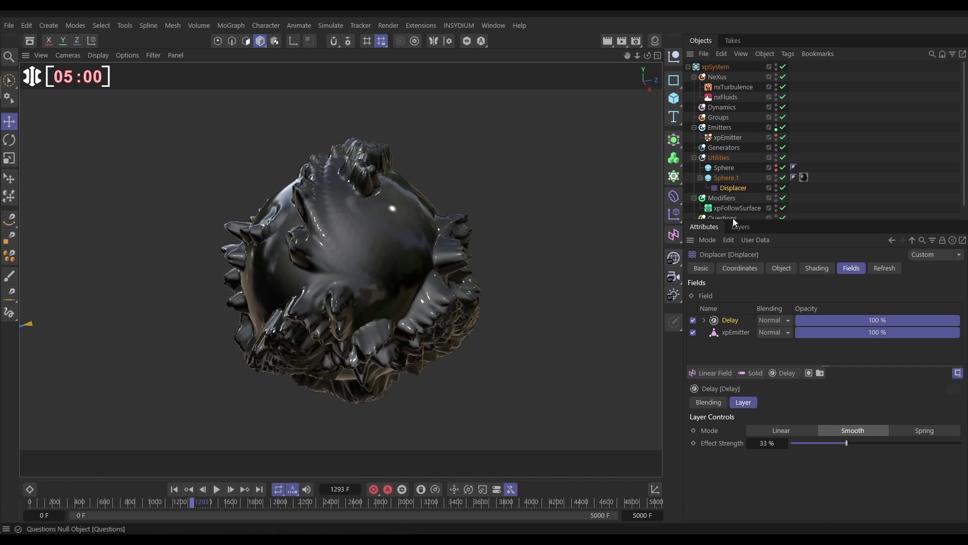
Step: Add a Smoothing deformer below the Displacer on Sphere.1 with Stiffness at 48%
left_click(726, 179)
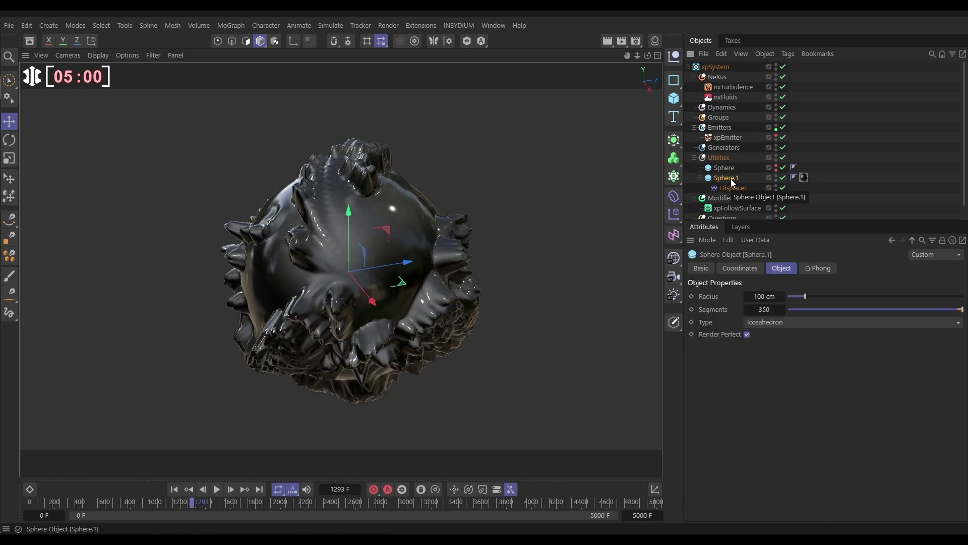
left_click(673, 195)
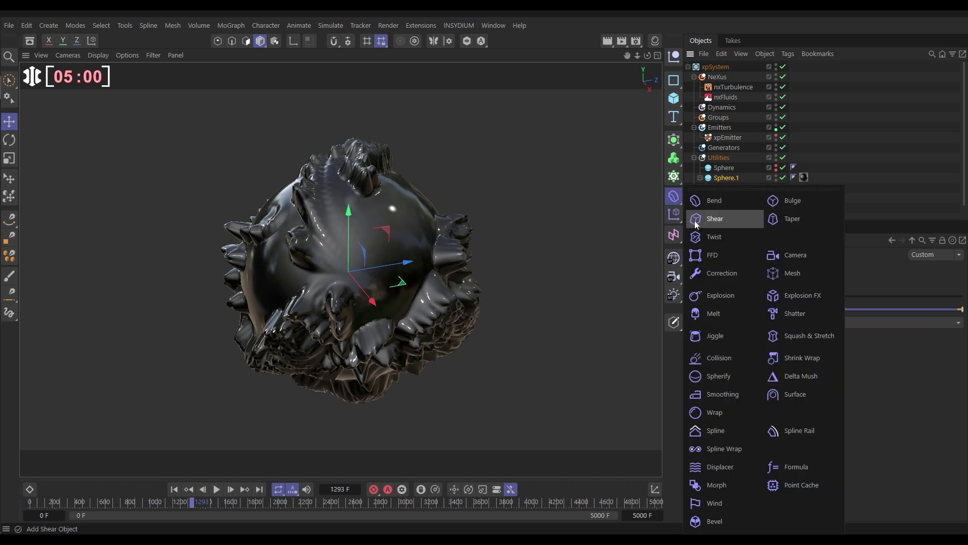
left_click(721, 391, "shift")
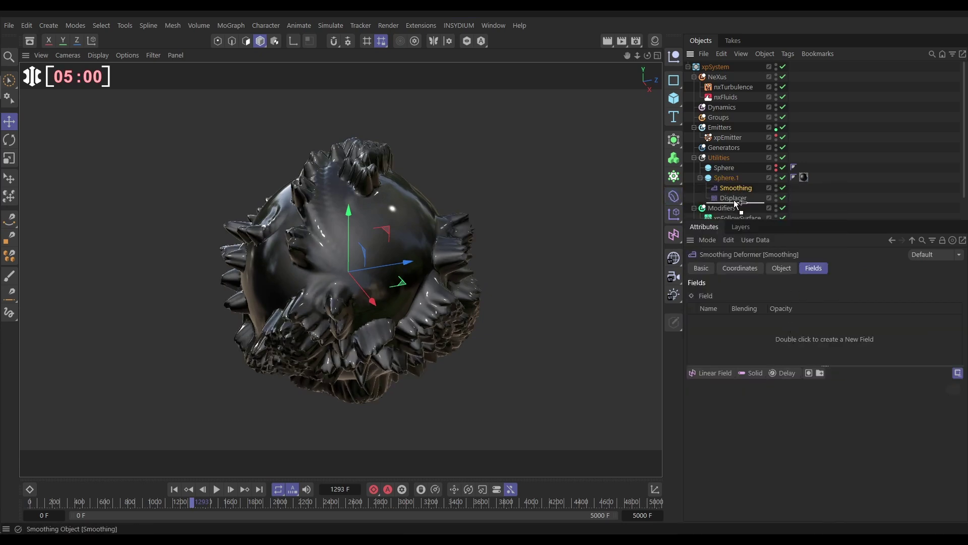
left_click_drag(736, 202, 735, 205)
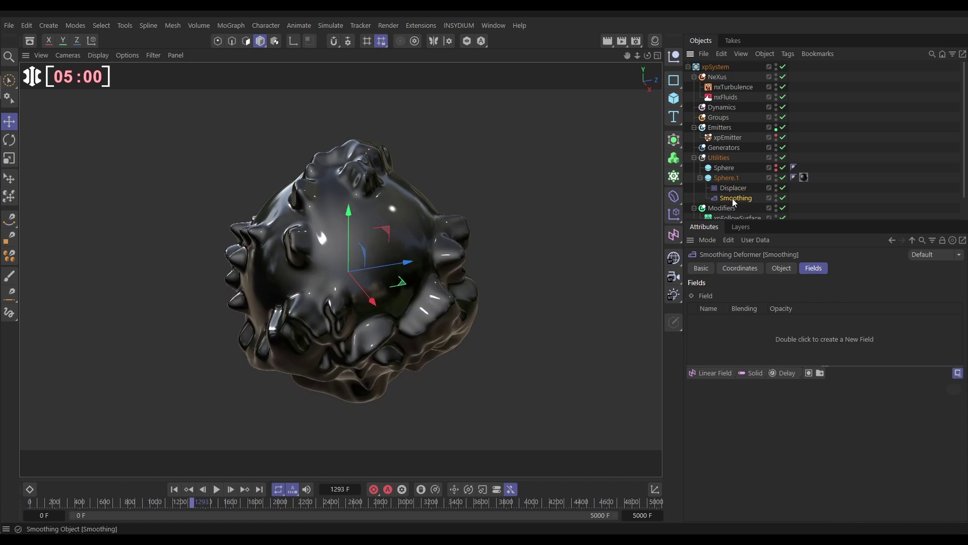
left_click(781, 269)
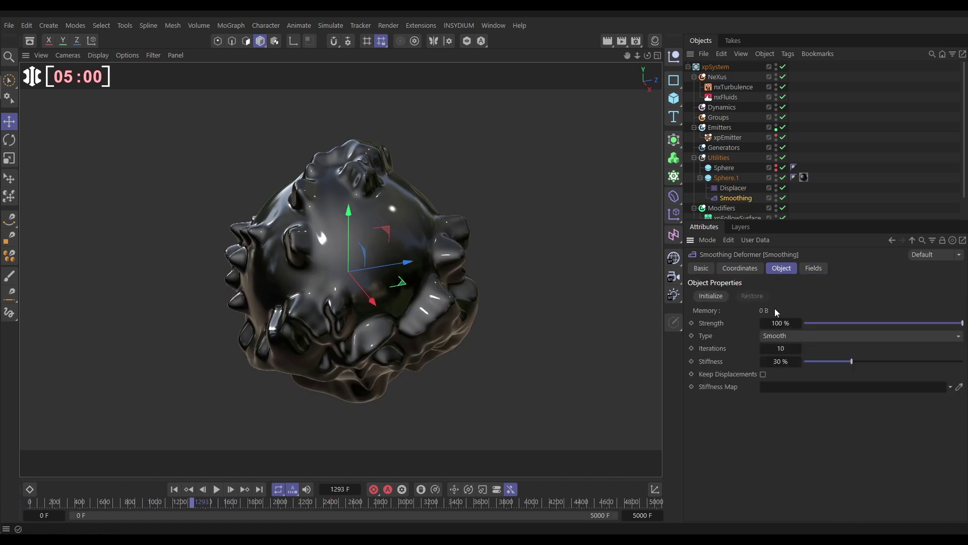
left_click_drag(850, 365, 876, 367)
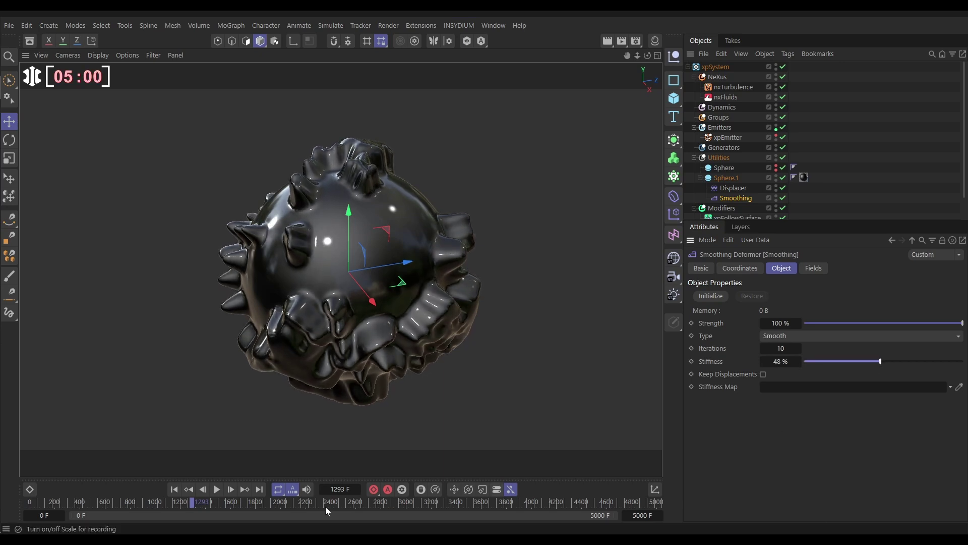
left_click(174, 489)
left_click(216, 489)
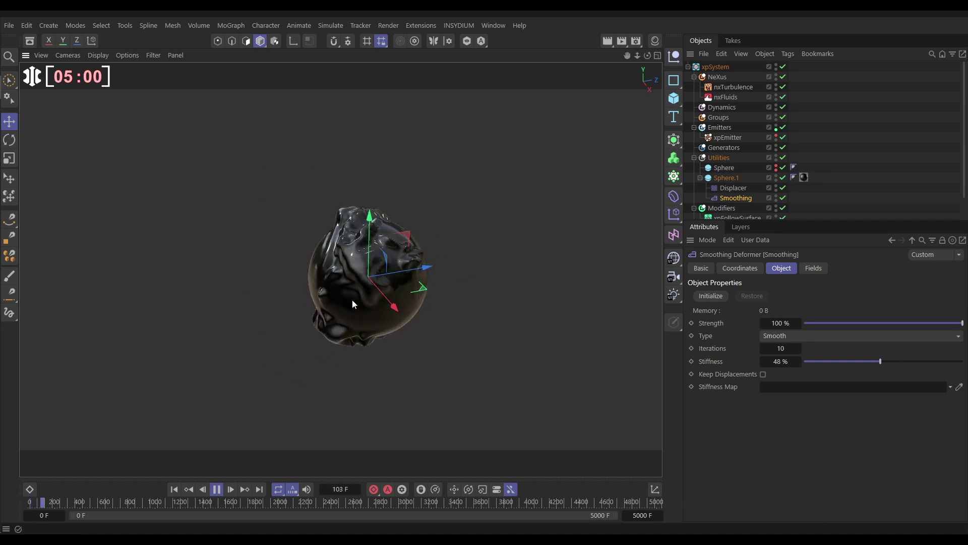
left_click_drag(390, 280, 504, 288, "alt")
left_click(504, 220)
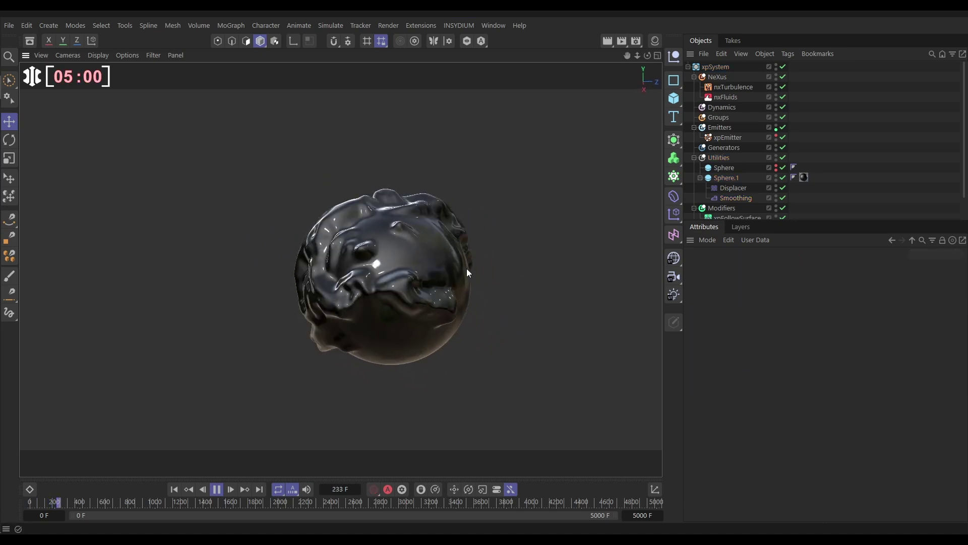